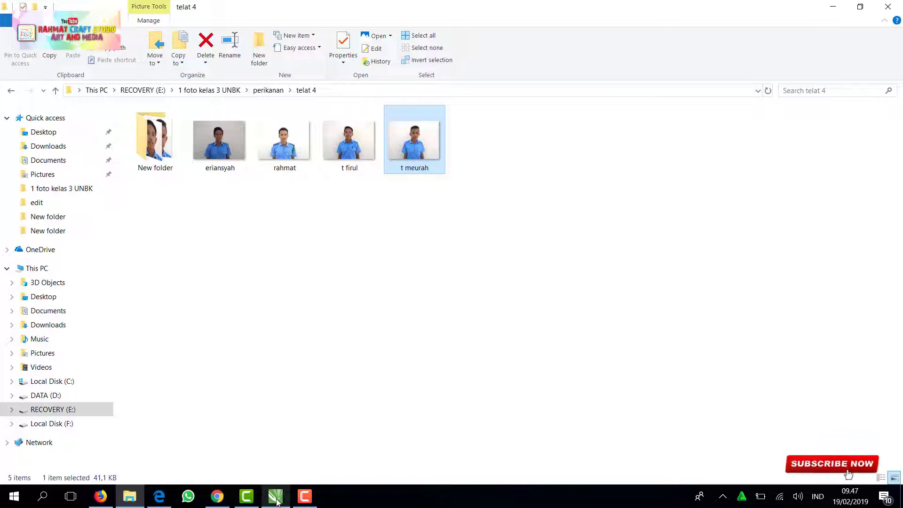
# Step: Switch to the UNBK admin site in Chrome and highlight one student's username digits in the Biodata table
pyautogui.moveTo(216, 501)
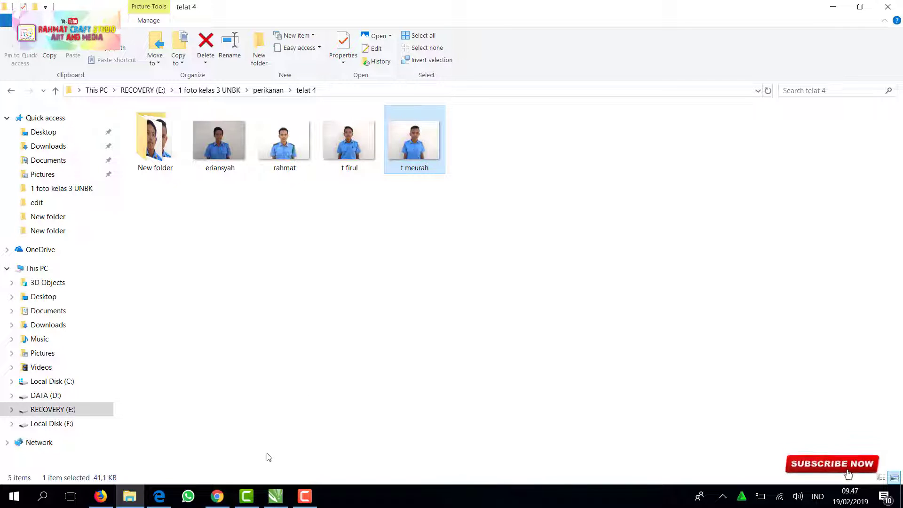
pyautogui.moveTo(248, 498)
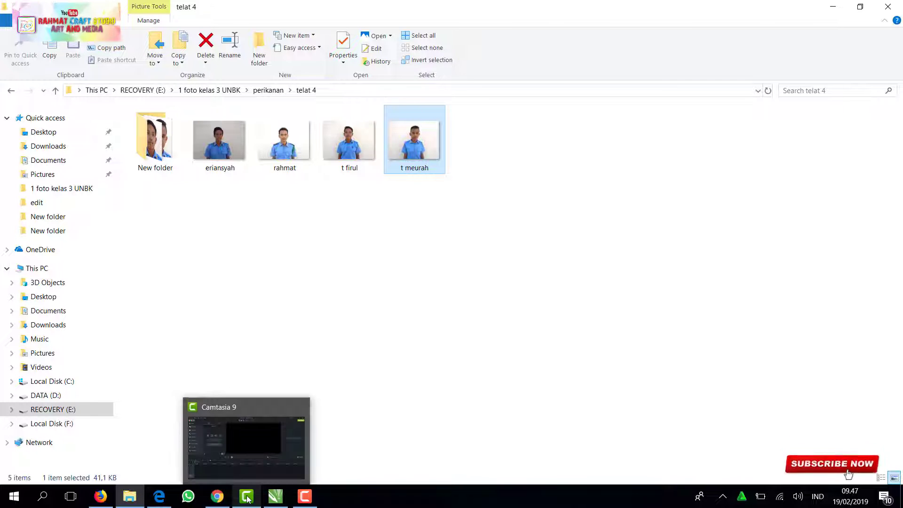
pyautogui.click(216, 496)
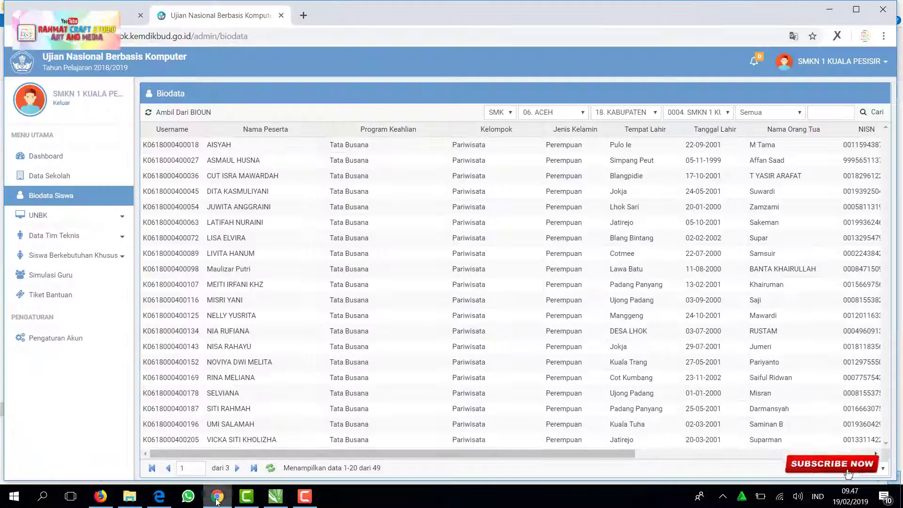
pyautogui.moveTo(201, 318)
pyautogui.mouseDown()
pyautogui.moveTo(140, 313)
pyautogui.moveTo(199, 331)
pyautogui.mouseUp()
pyautogui.click(205, 336)
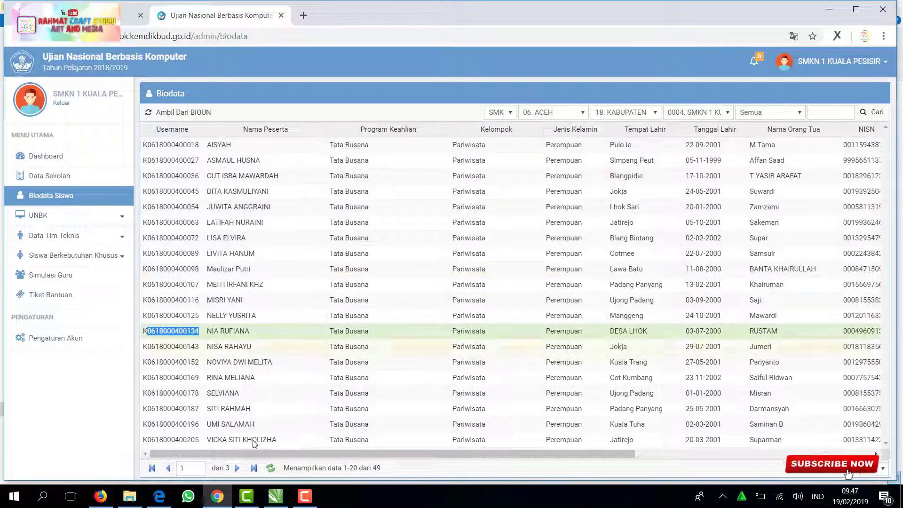
pyautogui.moveTo(279, 503)
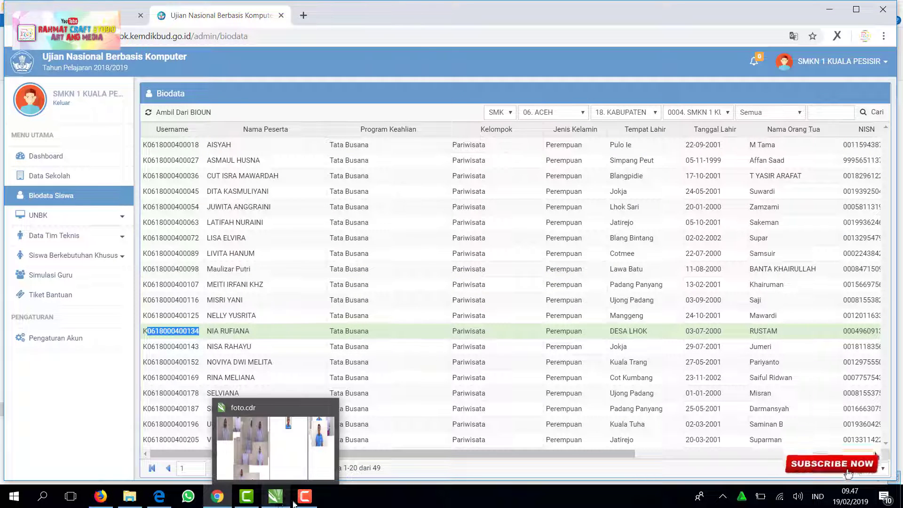
# Step: Return to File Explorer, rename the selected student photo in telat 4 with the copied exam username, and open New folder
pyautogui.click(129, 496)
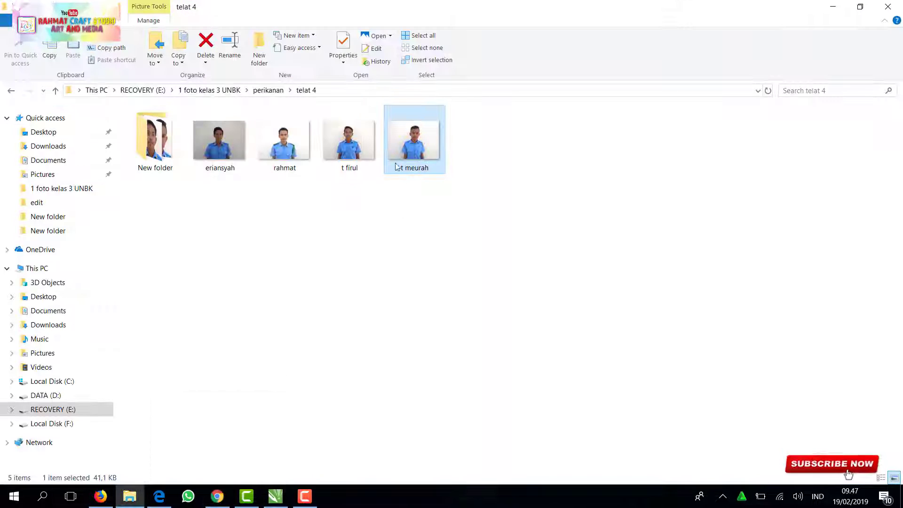
pyautogui.rightClick(407, 137)
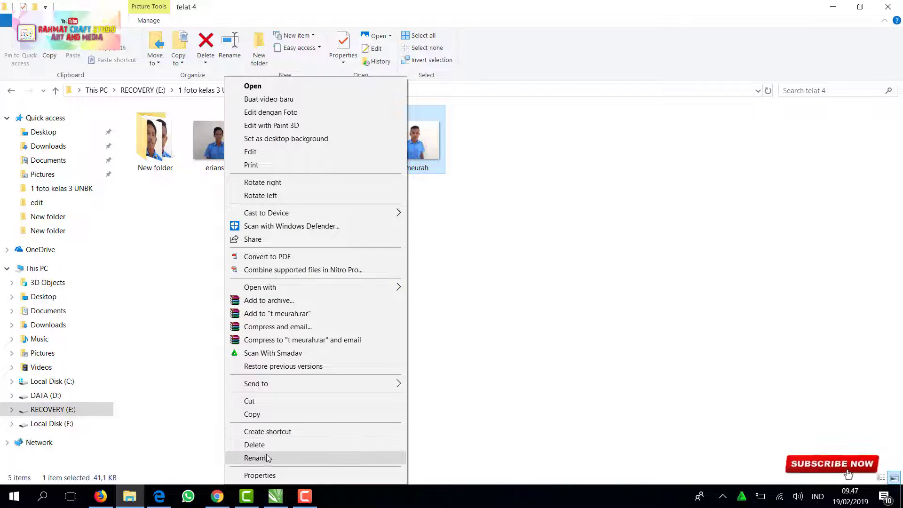
pyautogui.click(268, 458)
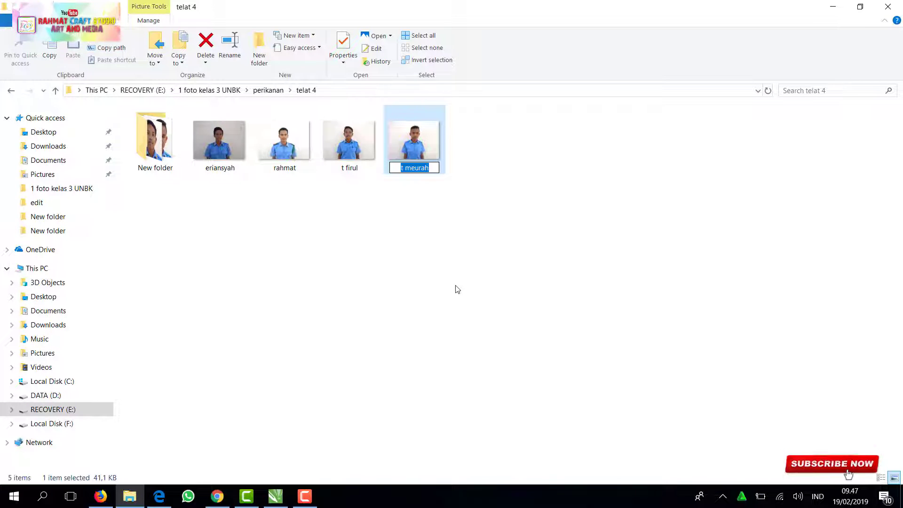
pyautogui.hotkey('ctrl', 'v')
pyautogui.click(469, 244)
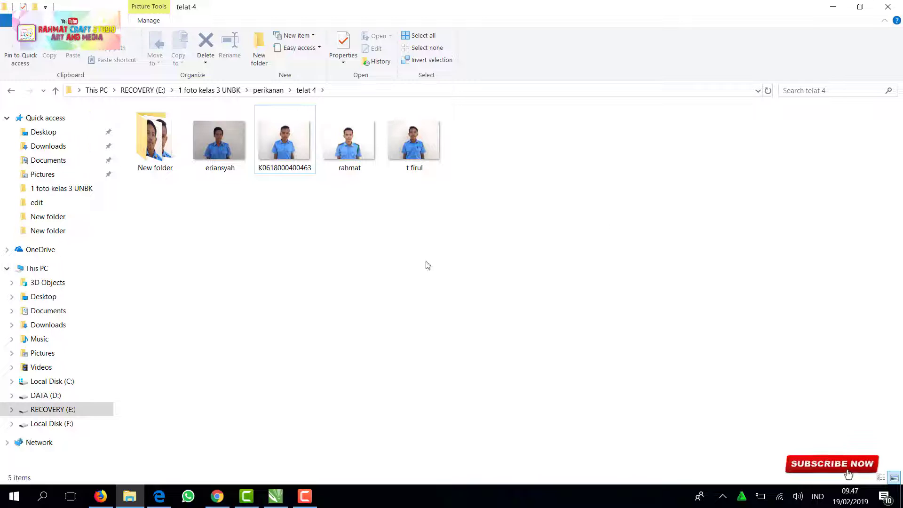
pyautogui.doubleClick(158, 136)
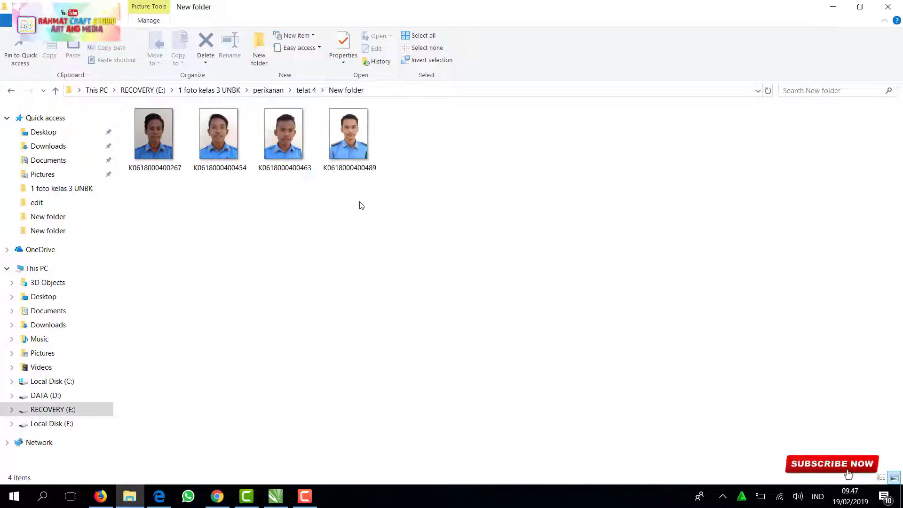
pyautogui.click(154, 130)
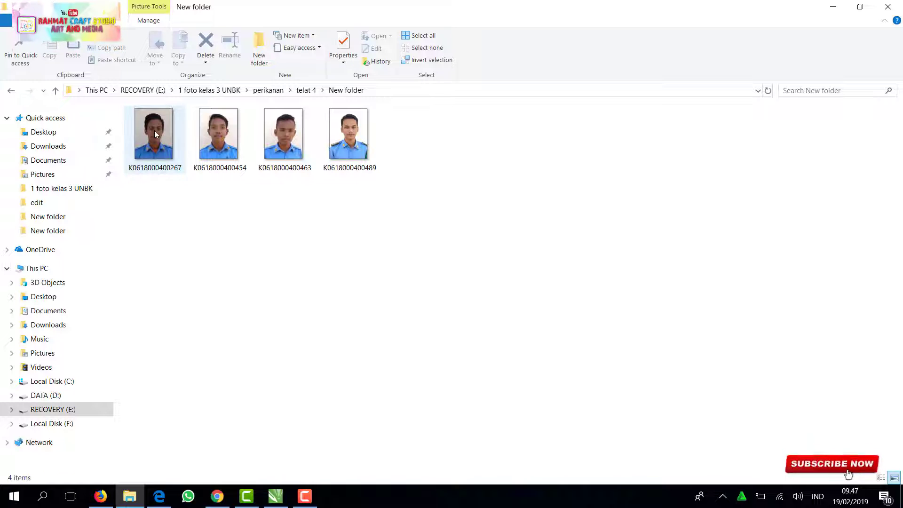
pyautogui.rightClick(155, 132)
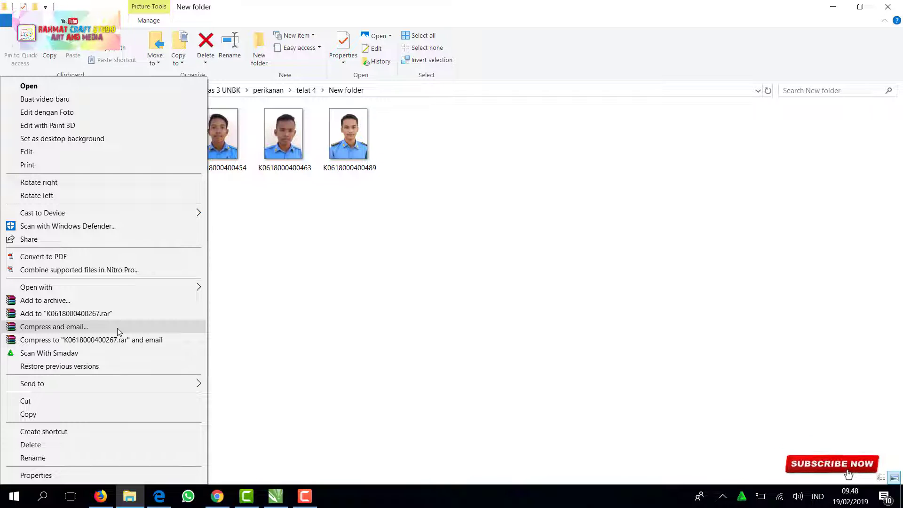
pyautogui.press('Escape')
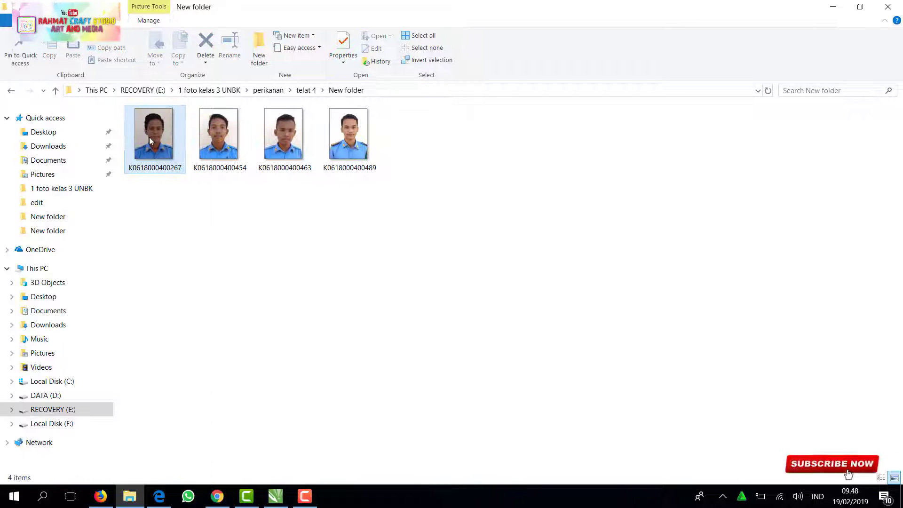
# Step: Compress and email the first student photo with WinRAR in ZIP format, keeping the suggested archive name
pyautogui.rightClick(149, 137)
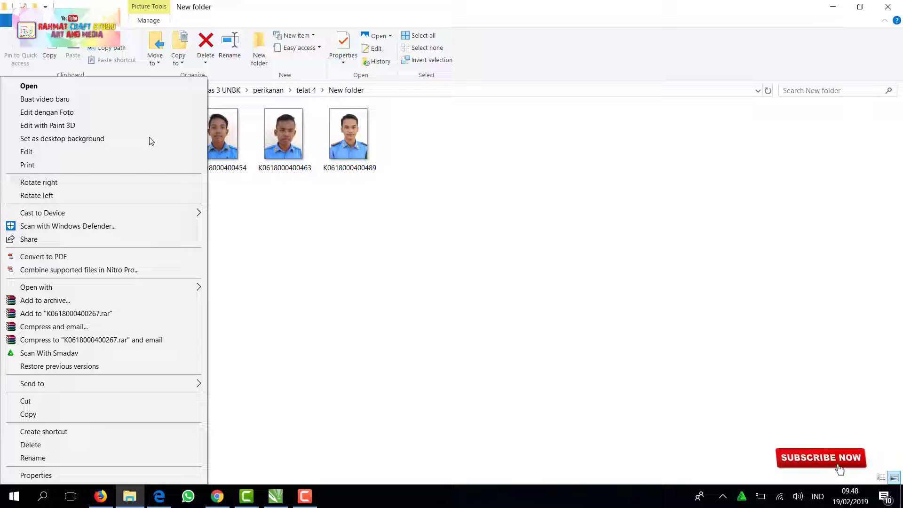
pyautogui.click(131, 326)
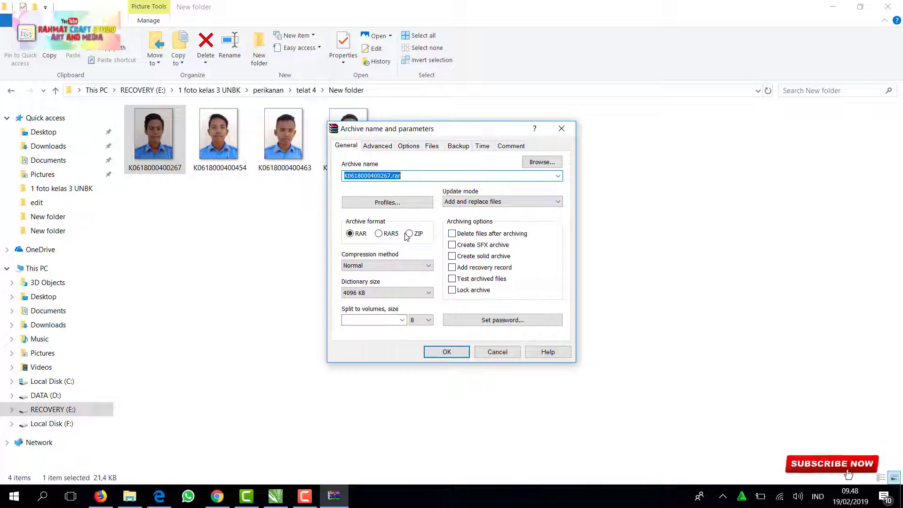
pyautogui.click(409, 233)
pyautogui.click(448, 352)
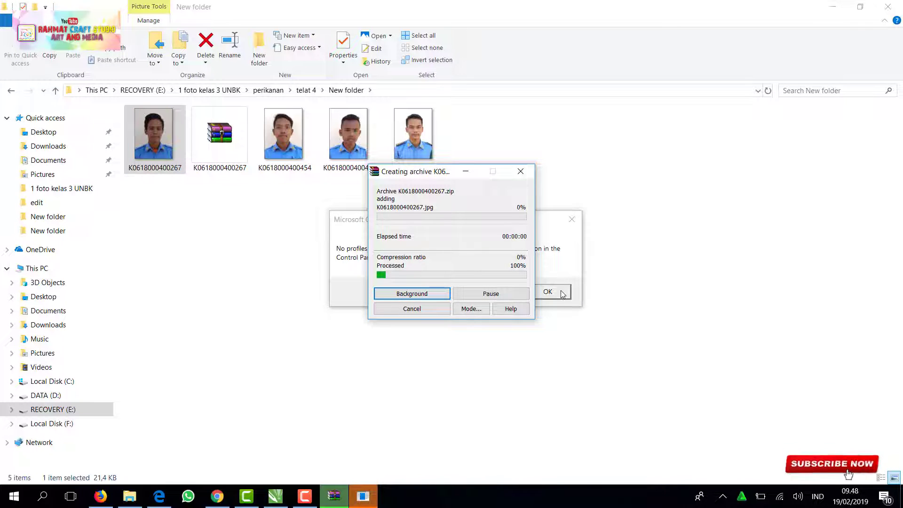
pyautogui.click(563, 293)
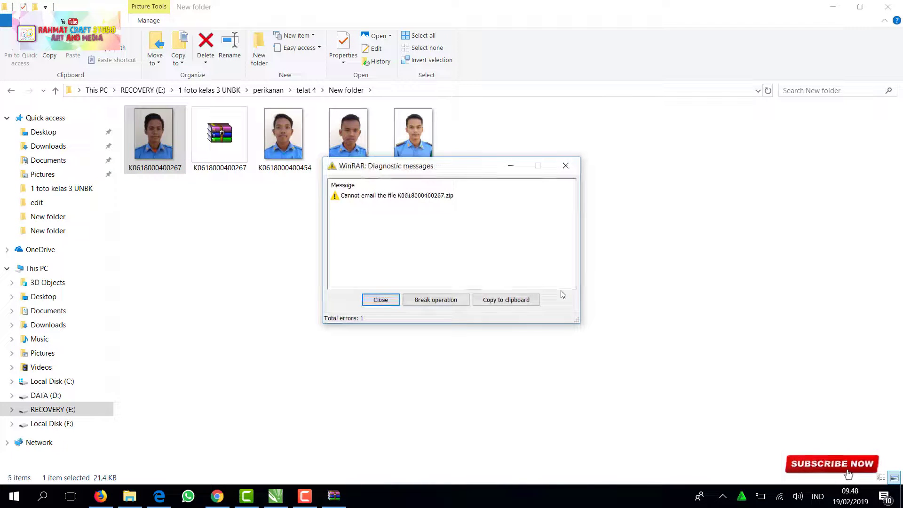
pyautogui.click(380, 300)
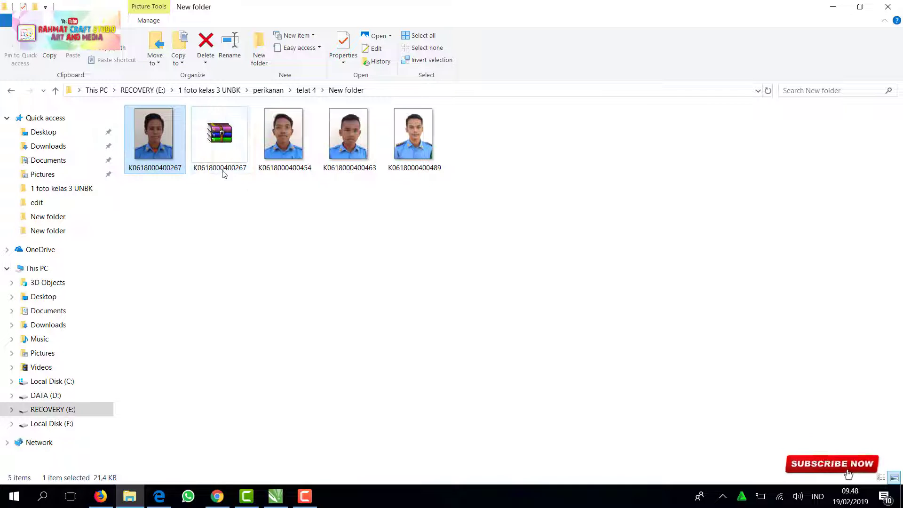
# Step: Compress and email the second student photo as its own ZIP archive, keeping the suggested archive name
pyautogui.rightClick(281, 137)
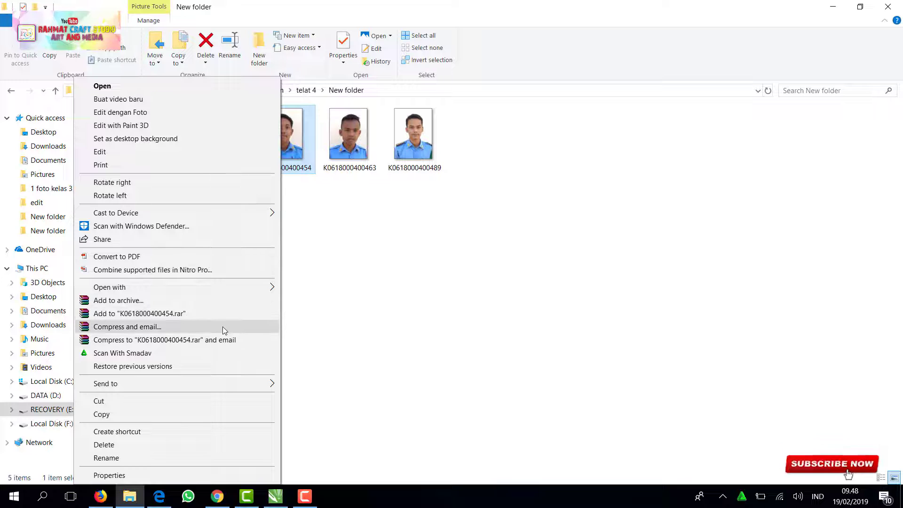
pyautogui.click(222, 326)
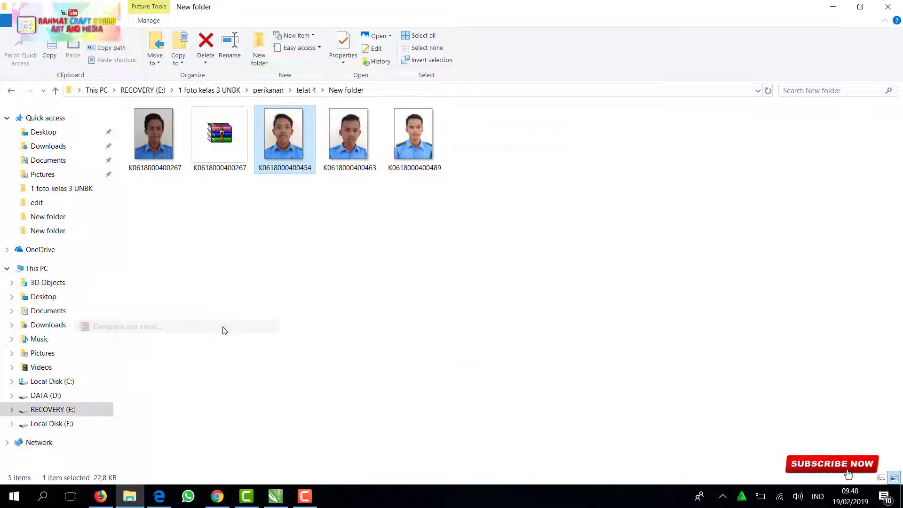
pyautogui.click(412, 233)
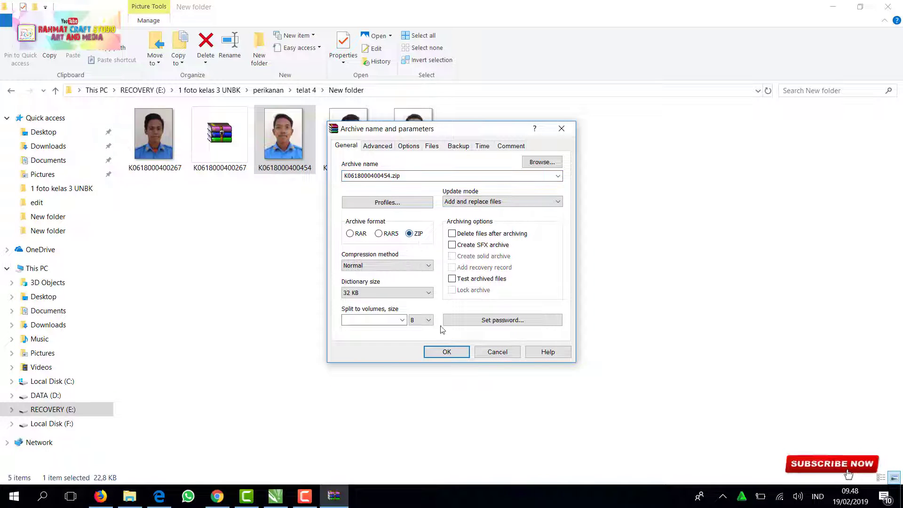
pyautogui.click(451, 353)
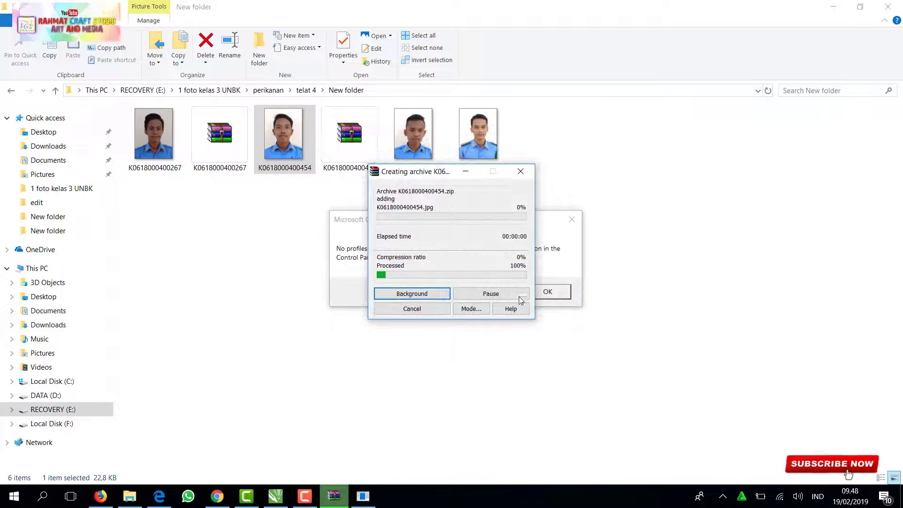
pyautogui.click(546, 292)
pyautogui.click(380, 300)
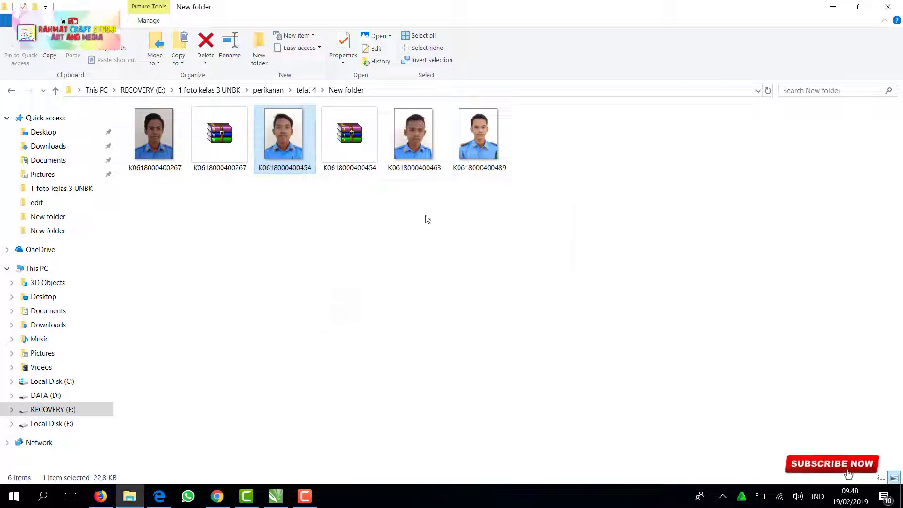
# Step: Compress and email the third student photo as its own ZIP archive, keeping the suggested archive name
pyautogui.click(412, 159)
pyautogui.rightClick(410, 162)
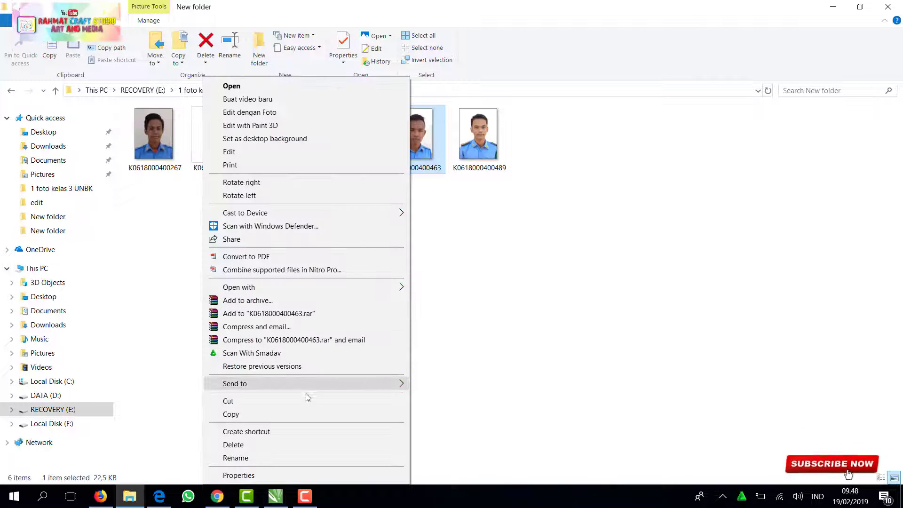
pyautogui.click(335, 327)
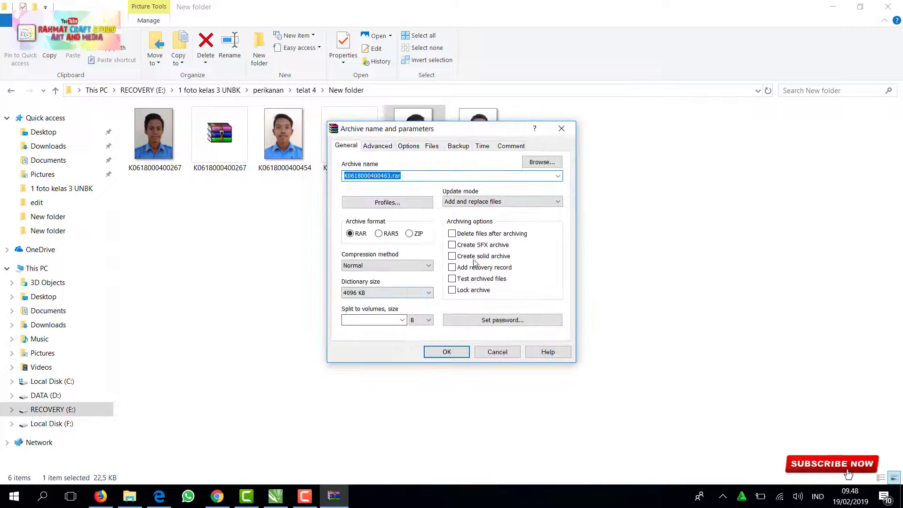
pyautogui.click(410, 235)
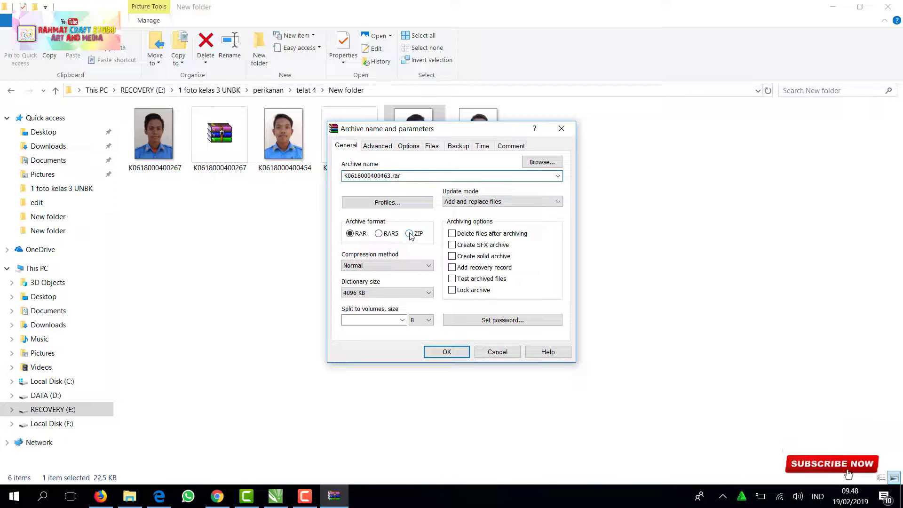
pyautogui.click(446, 353)
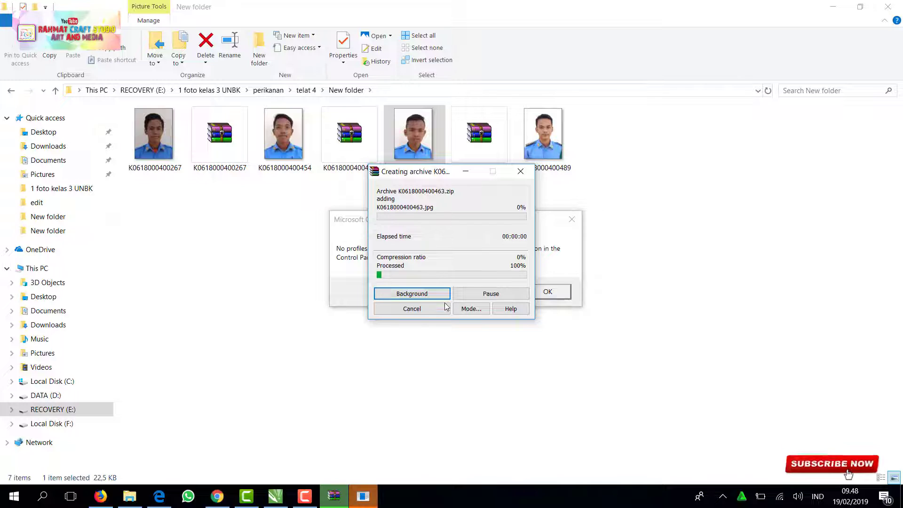
pyautogui.click(547, 292)
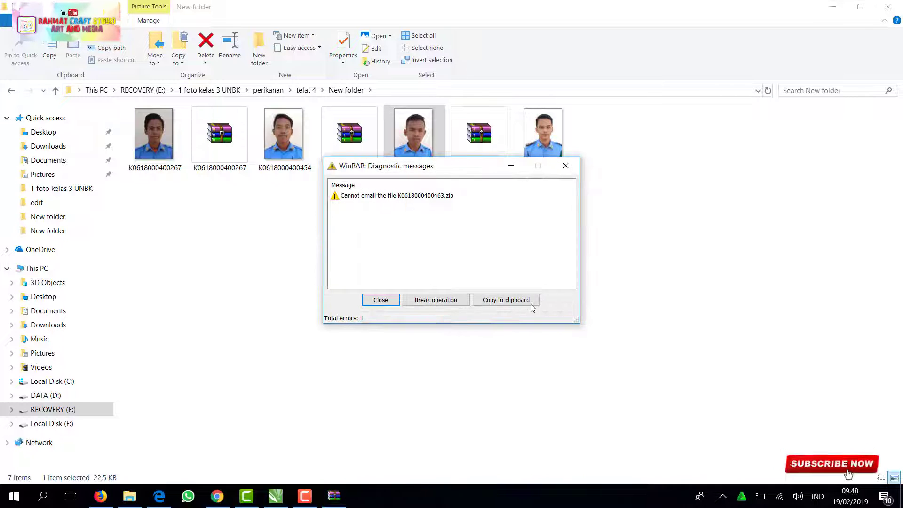
pyautogui.click(381, 299)
# Step: Compress and email the fourth student photo as its own ZIP archive, keeping the suggested archive name
pyautogui.rightClick(545, 141)
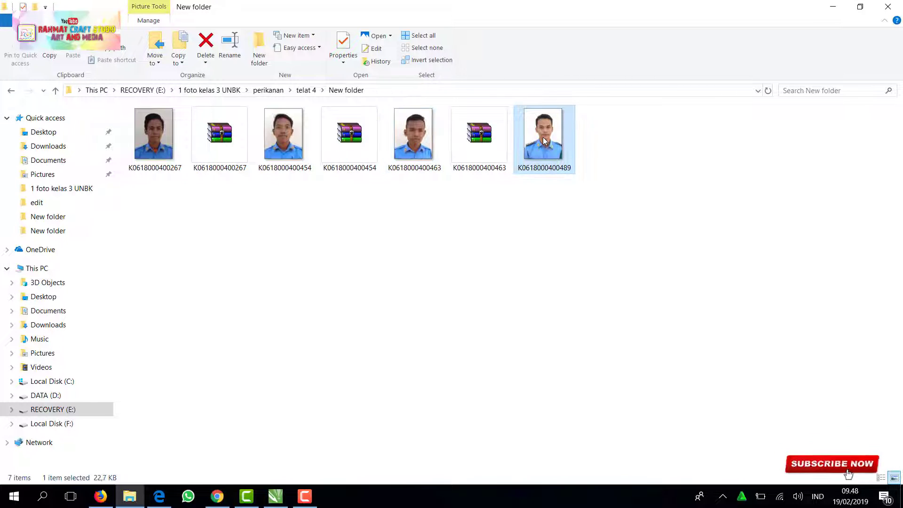
pyautogui.click(438, 327)
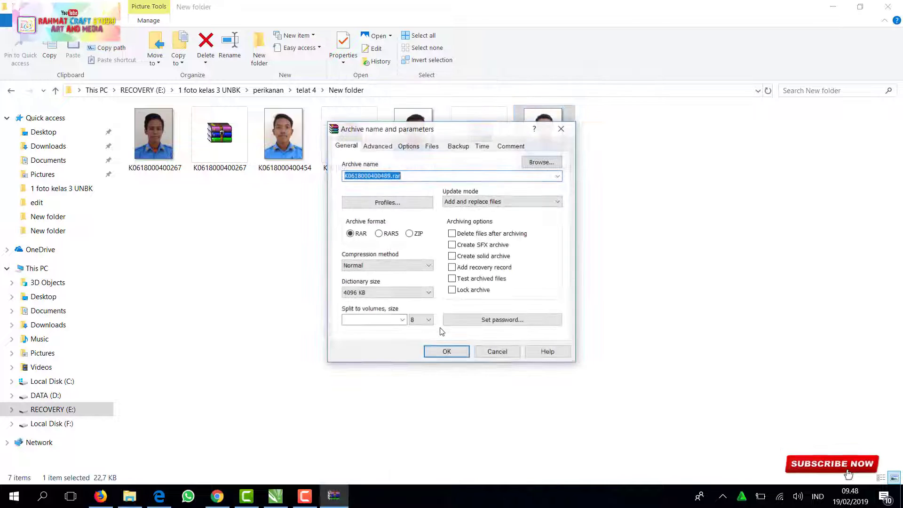
pyautogui.click(409, 234)
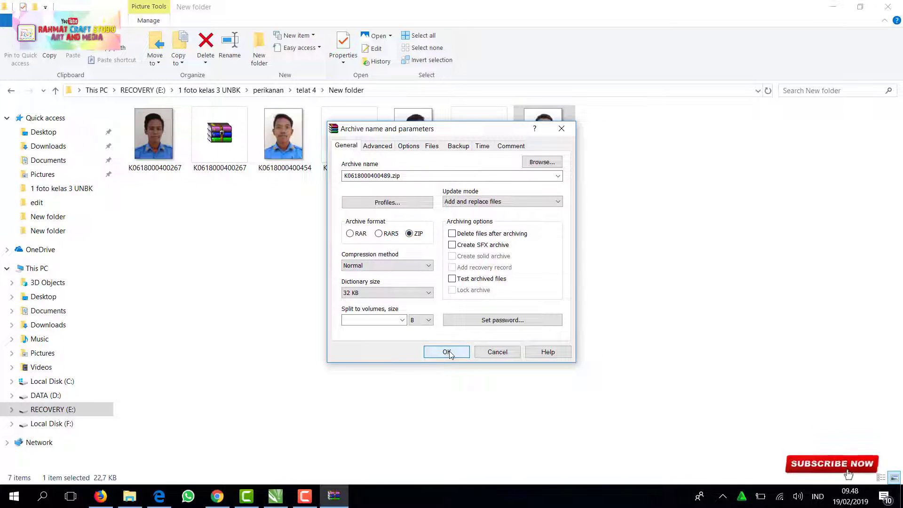
pyautogui.click(448, 353)
pyautogui.click(557, 297)
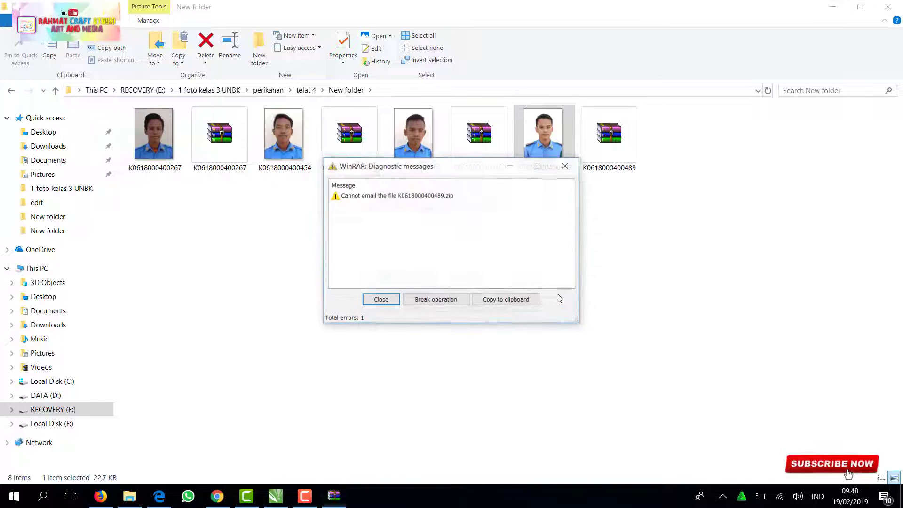
pyautogui.click(381, 301)
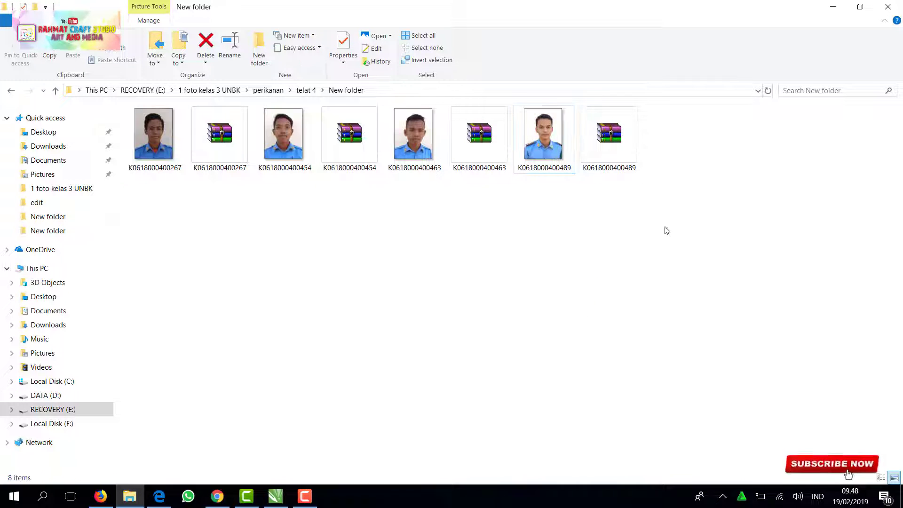
# Step: Copy the four ZIP archives of the student photos from the New folder inside telat 4
pyautogui.click(616, 148)
pyautogui.keyDown('ctrl'); pyautogui.click(484, 150); pyautogui.keyUp('ctrl')
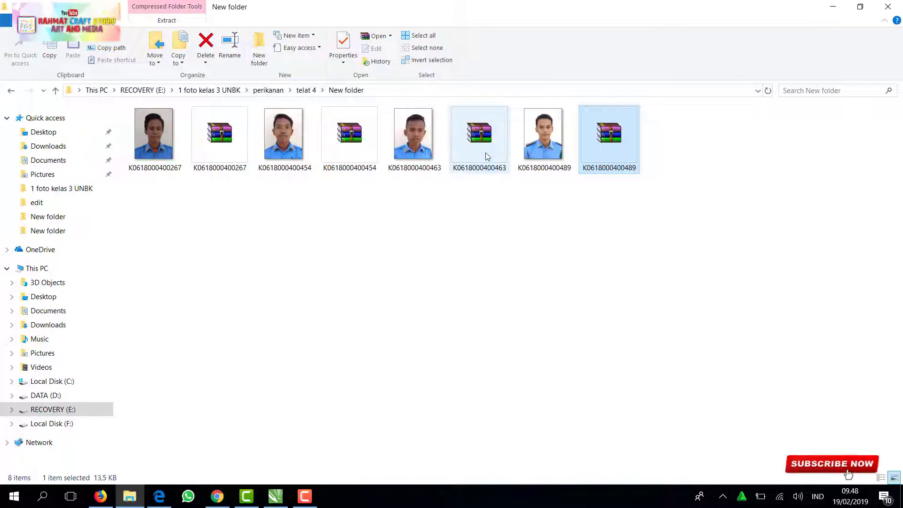
pyautogui.keyDown('ctrl'); pyautogui.click(354, 155); pyautogui.keyUp('ctrl')
pyautogui.keyDown('ctrl'); pyautogui.click(224, 155); pyautogui.keyUp('ctrl')
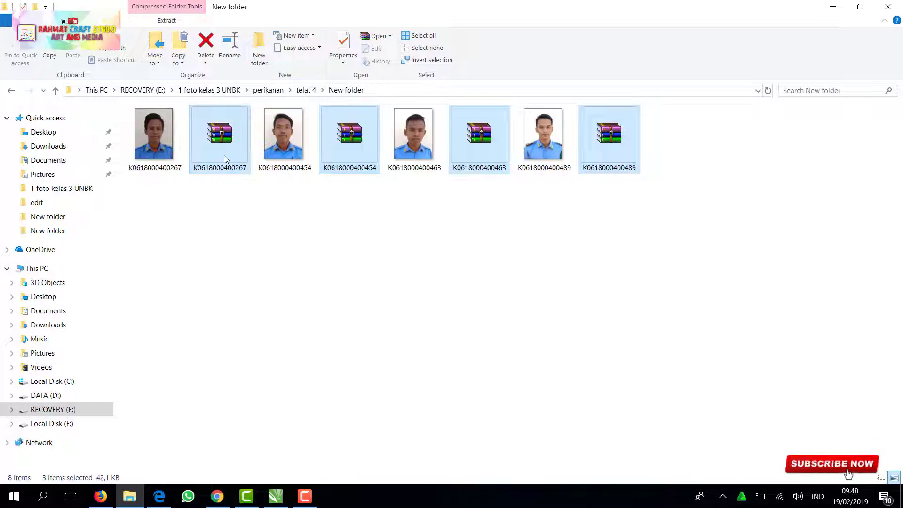
pyautogui.rightClick(224, 156)
pyautogui.click(132, 362)
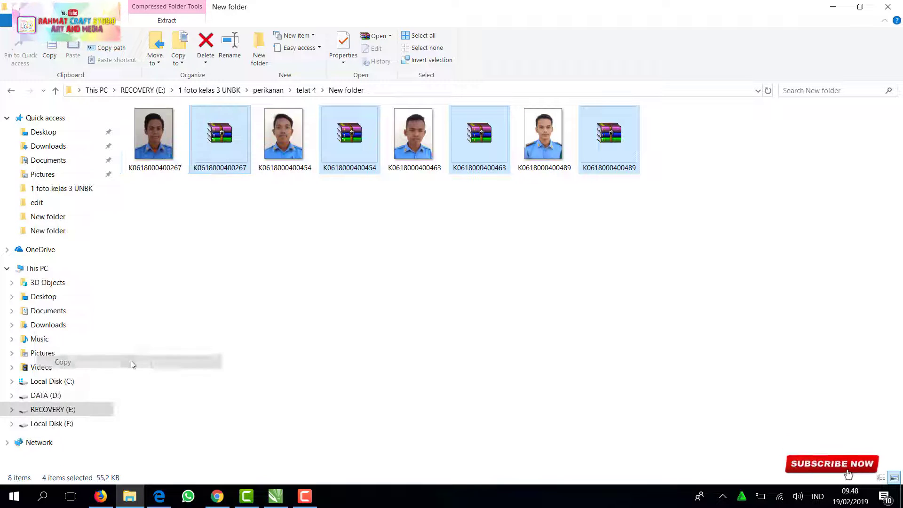
# Step: Paste the copied archives into the zip folder of 1 foto kelas 3 UNBK, replacing the existing file, and return to the parent folder
pyautogui.click(10, 90)
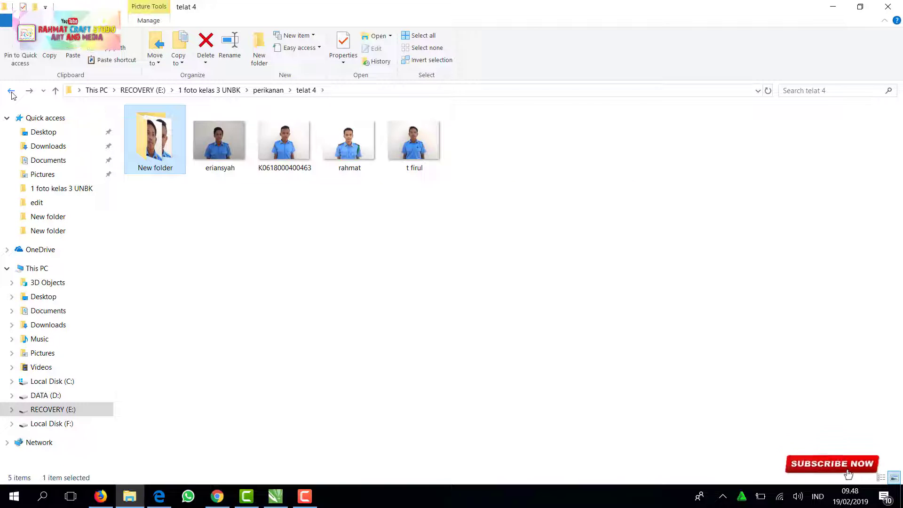
pyautogui.click(11, 90)
pyautogui.click(11, 91)
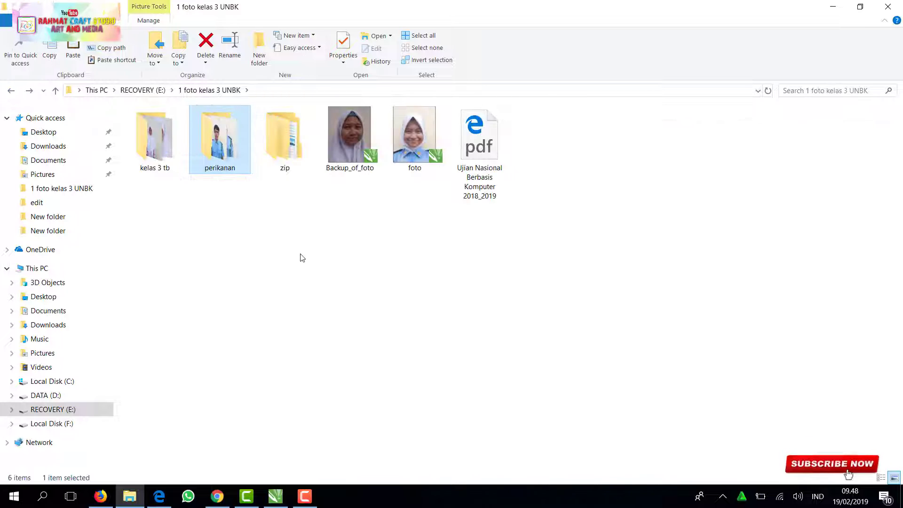
pyautogui.doubleClick(284, 139)
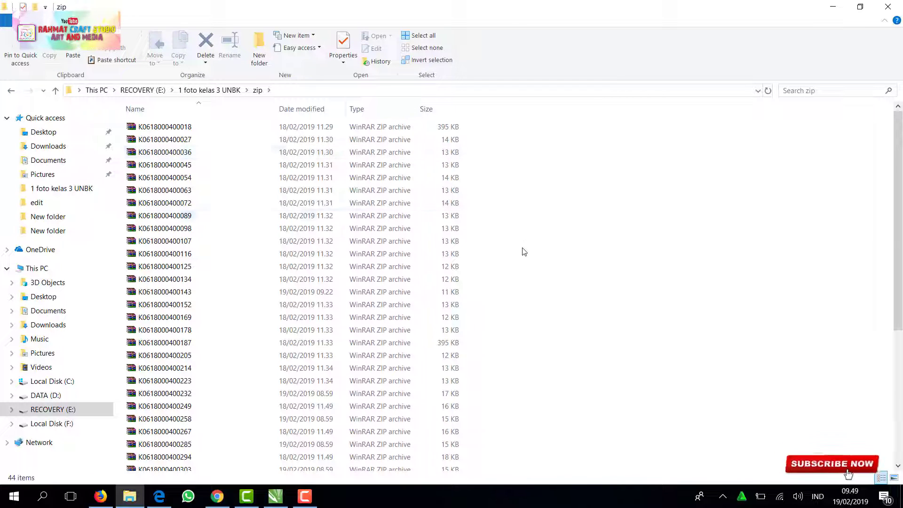
pyautogui.scroll(-5, 510, 259)
pyautogui.scroll(5, 511, 259)
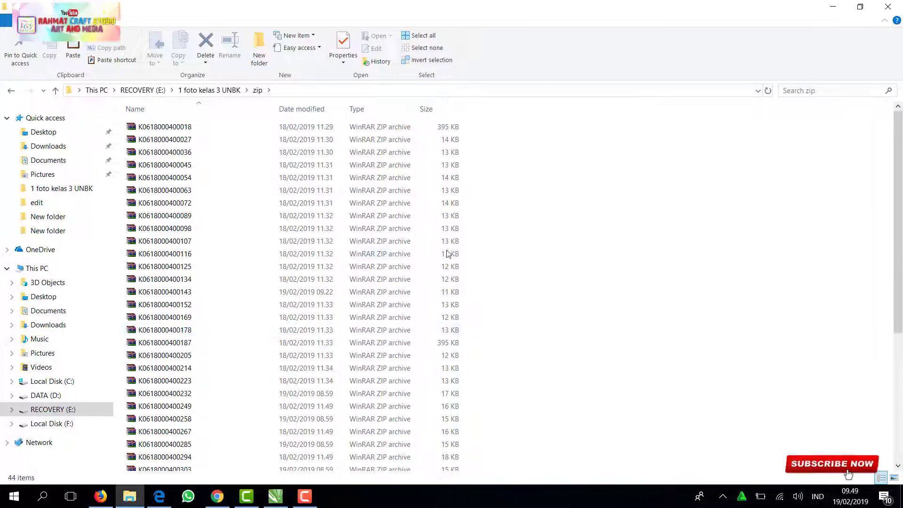
pyautogui.rightClick(503, 184)
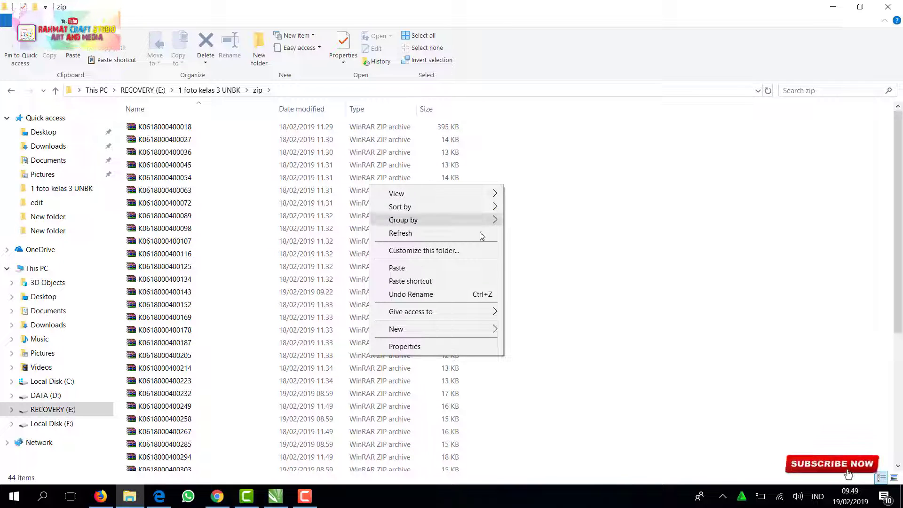
pyautogui.click(484, 271)
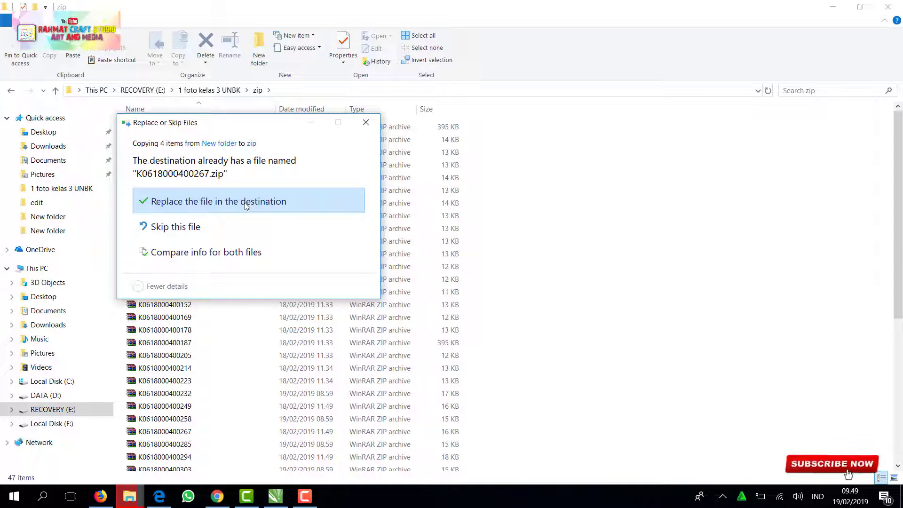
pyautogui.click(244, 202)
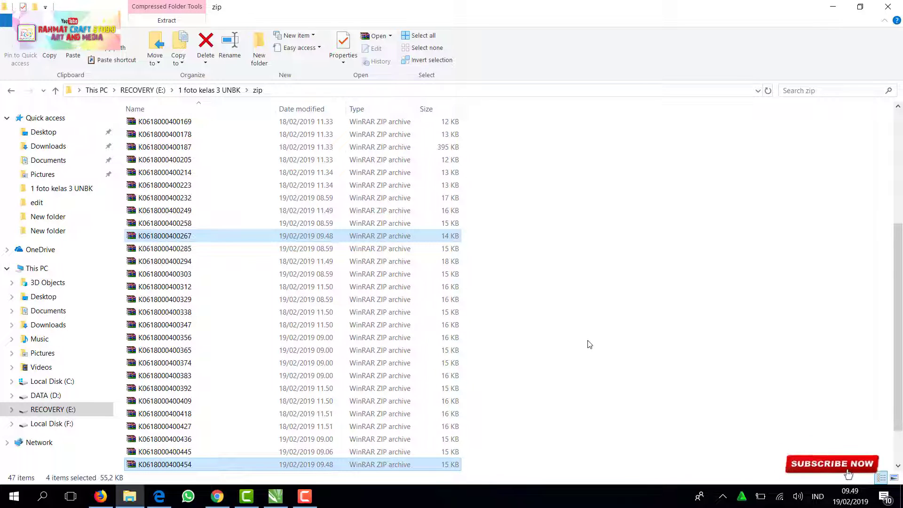
pyautogui.scroll(-1, 590, 344)
pyautogui.scroll(6, 585, 343)
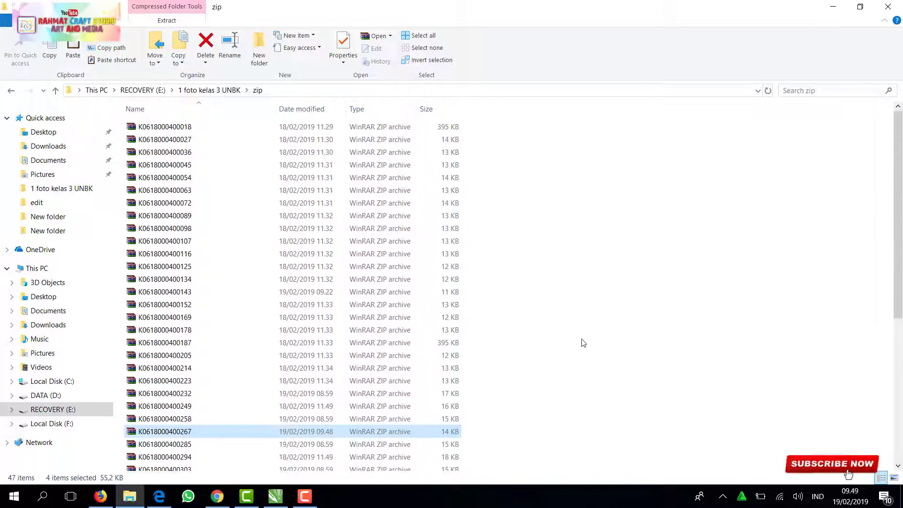
pyautogui.click(11, 90)
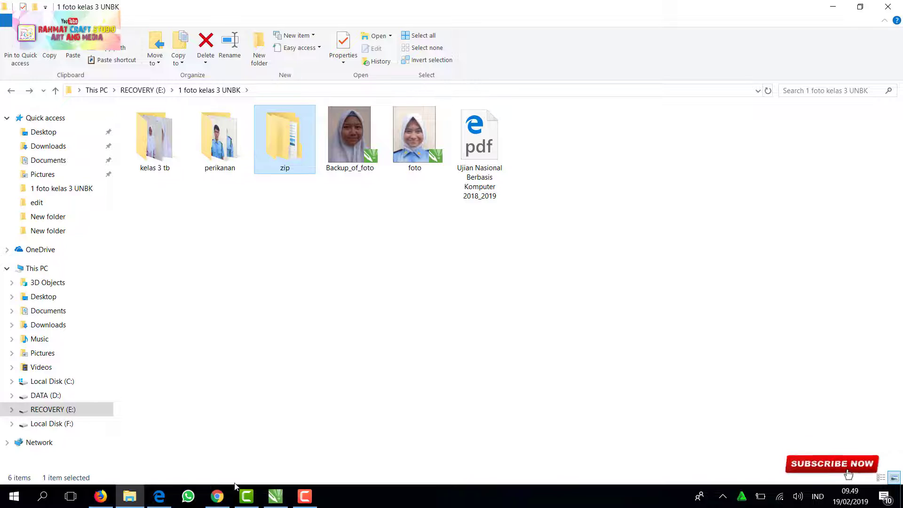
# Step: Switch to the UNBK site in Chrome and generate the Kartu Peserta login cards with the preset SMK, UNBK SMK and Utama selections
pyautogui.click(216, 496)
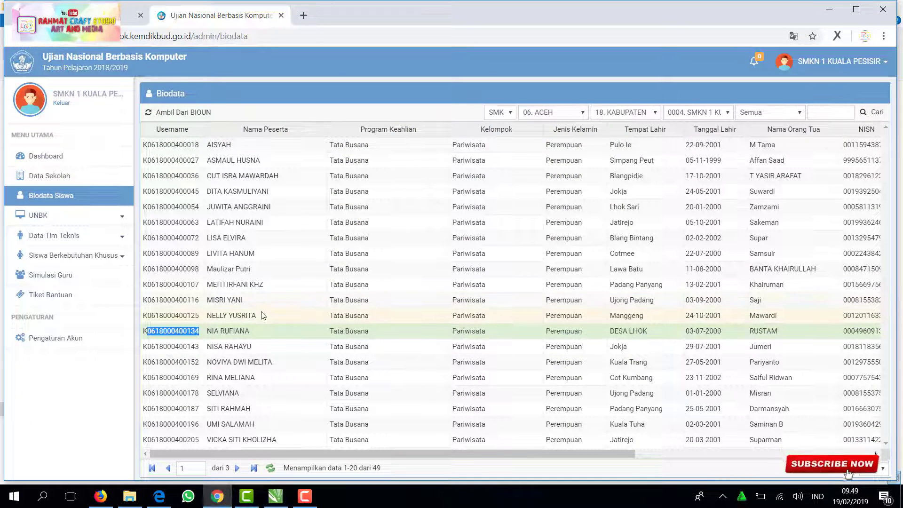
pyautogui.click(103, 216)
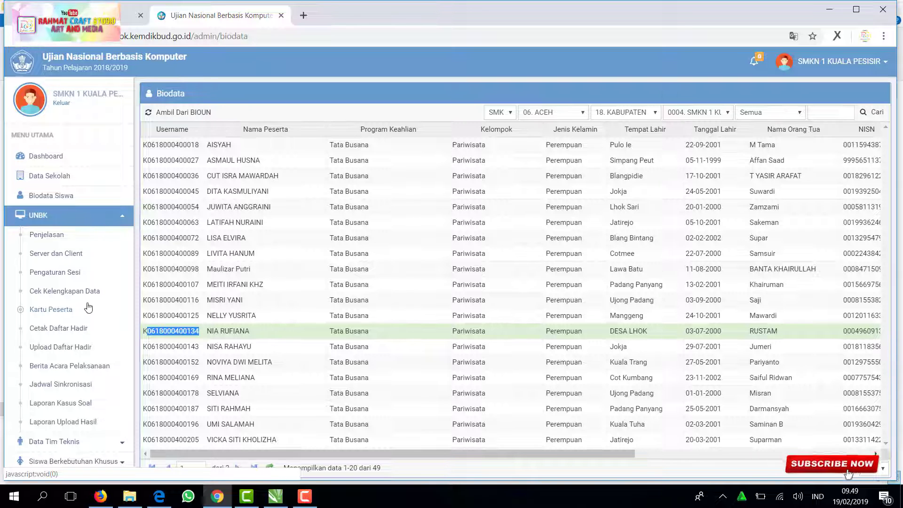
pyautogui.click(60, 311)
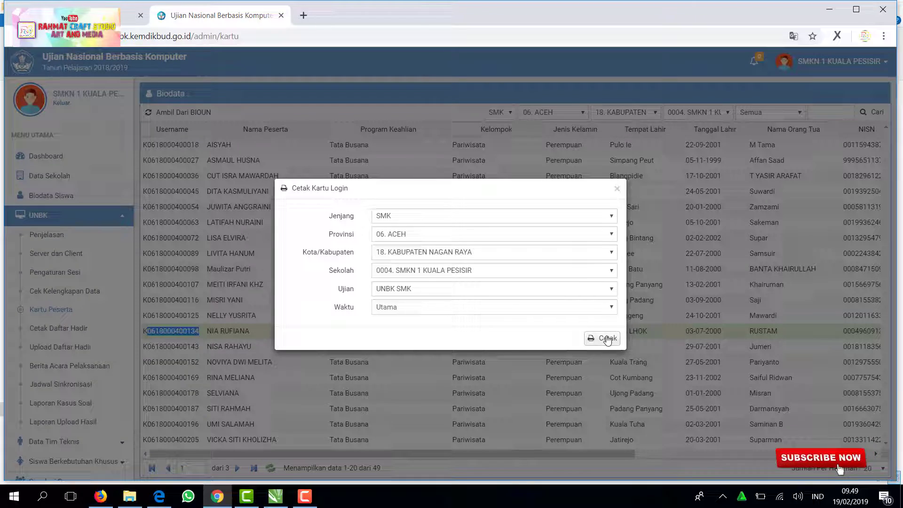
pyautogui.click(606, 339)
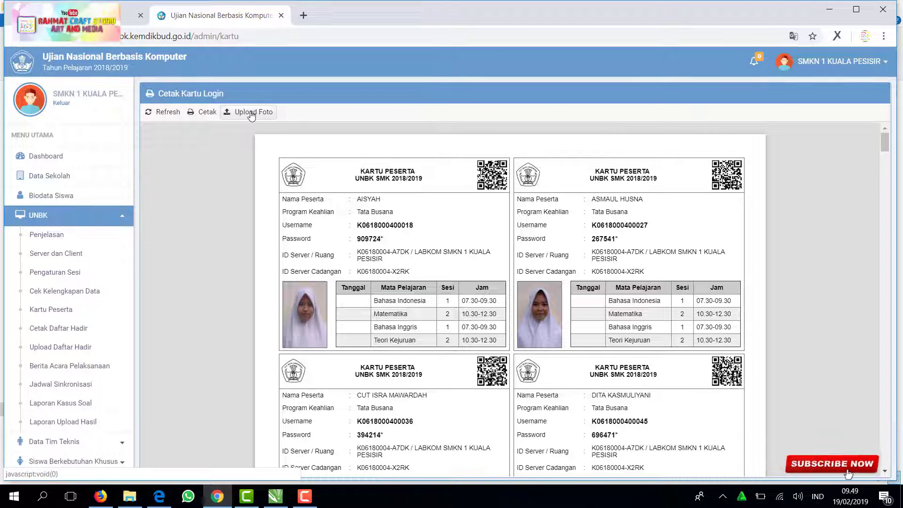
# Step: Upload all ZIP archives from the zip folder as student photos for the login cards and acknowledge the result
pyautogui.click(251, 113)
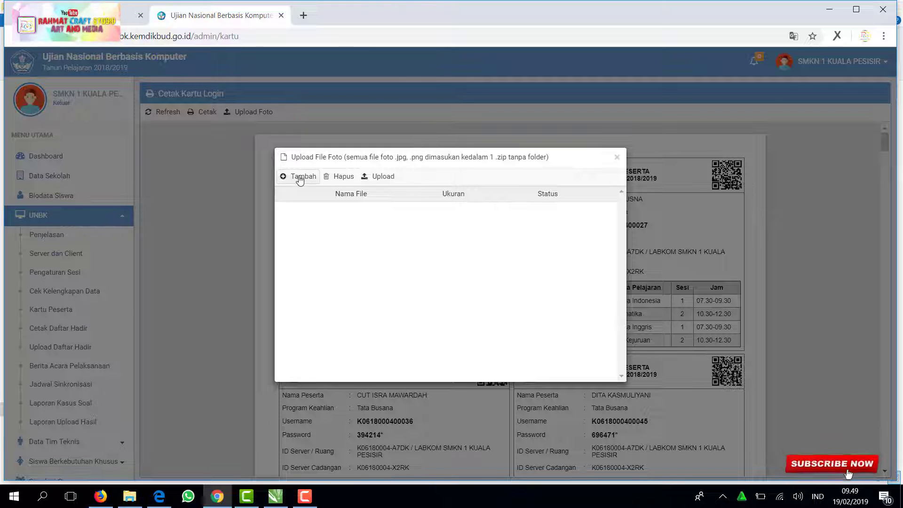
pyautogui.click(300, 177)
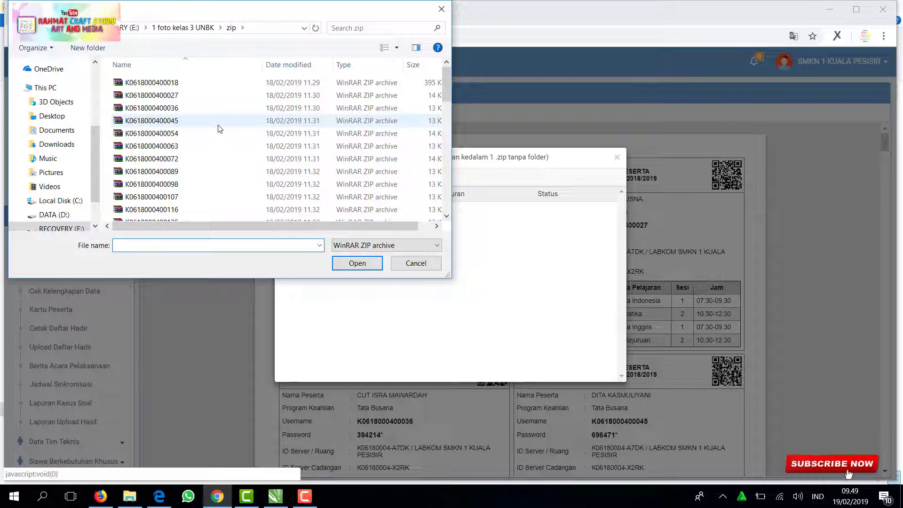
pyautogui.click(177, 86)
pyautogui.hotkey('ctrl', 'a')
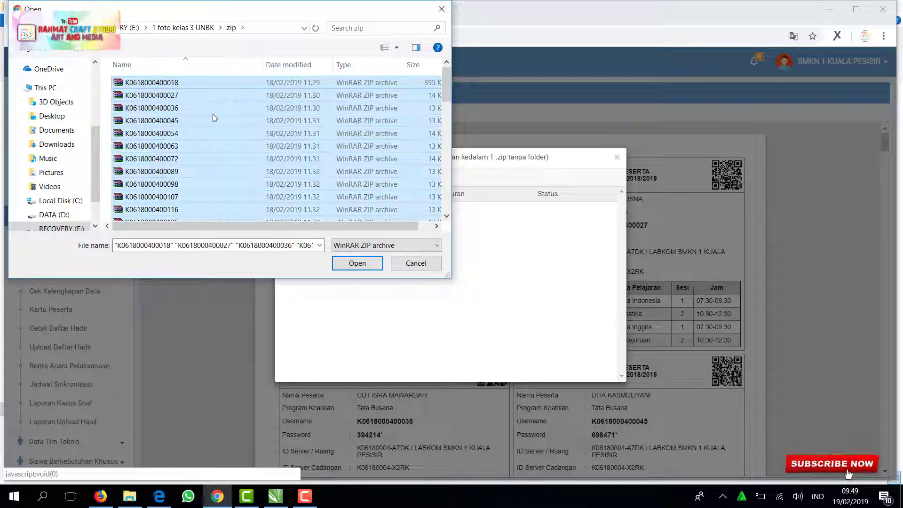
pyautogui.click(364, 265)
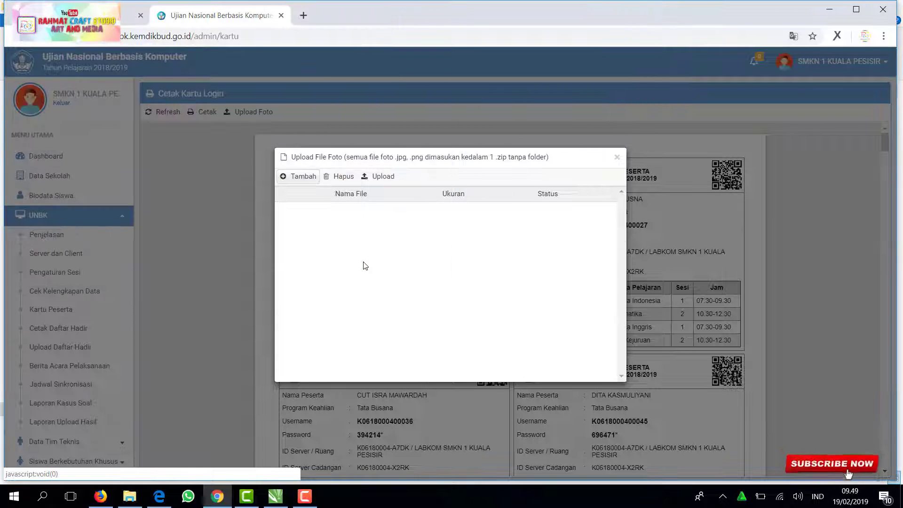
pyautogui.click(384, 177)
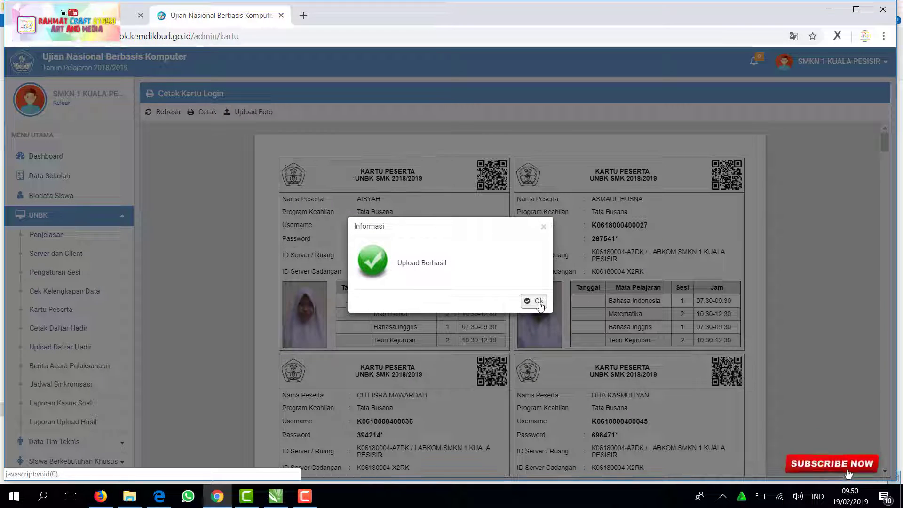
pyautogui.click(536, 301)
# Step: Examine the participant cards through to the last page to check which students have a photo
pyautogui.scroll(-15, 537, 275)
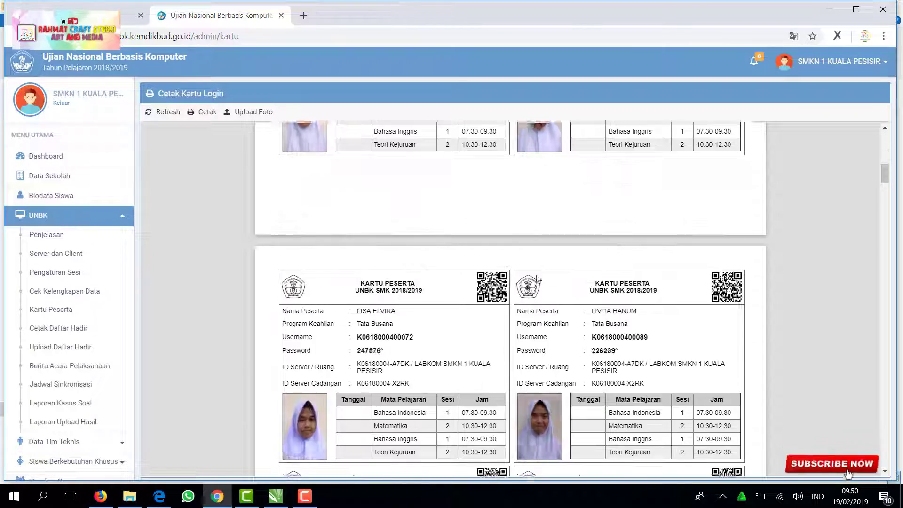
pyautogui.scroll(-10, 538, 279)
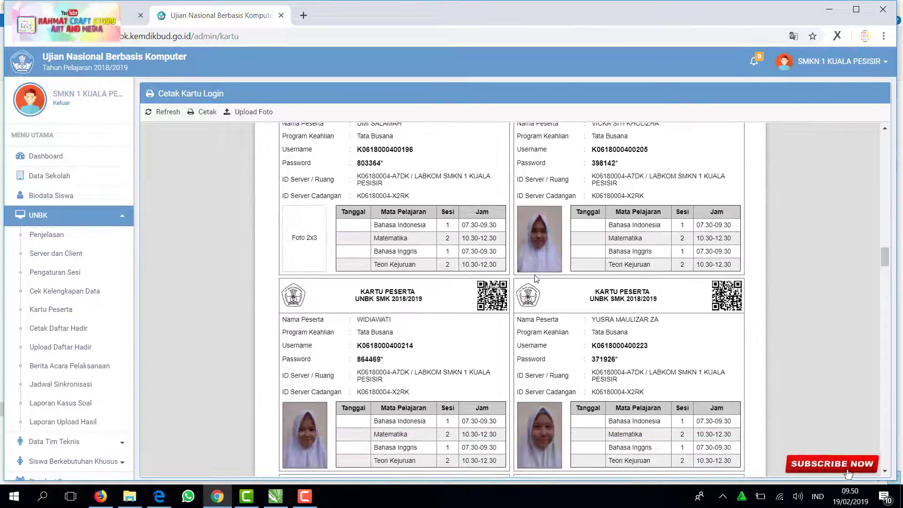
pyautogui.scroll(1, 536, 276)
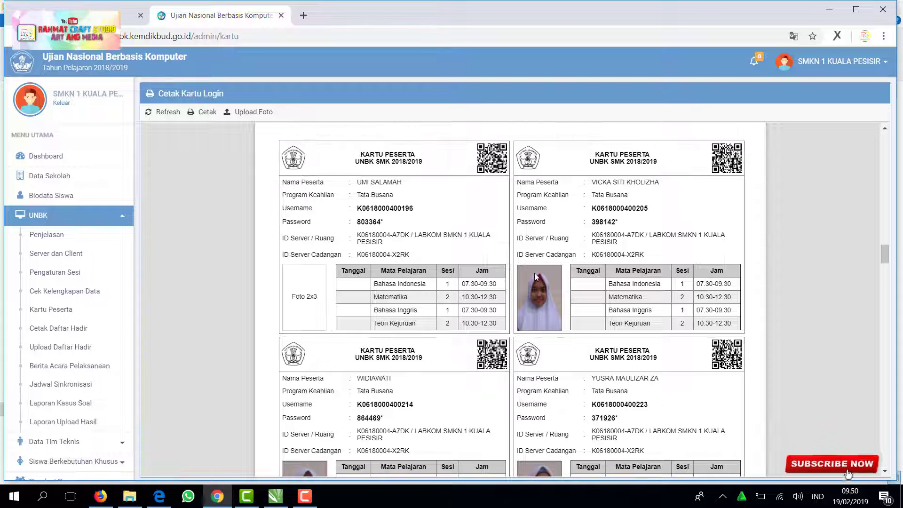
pyautogui.scroll(-10, 536, 277)
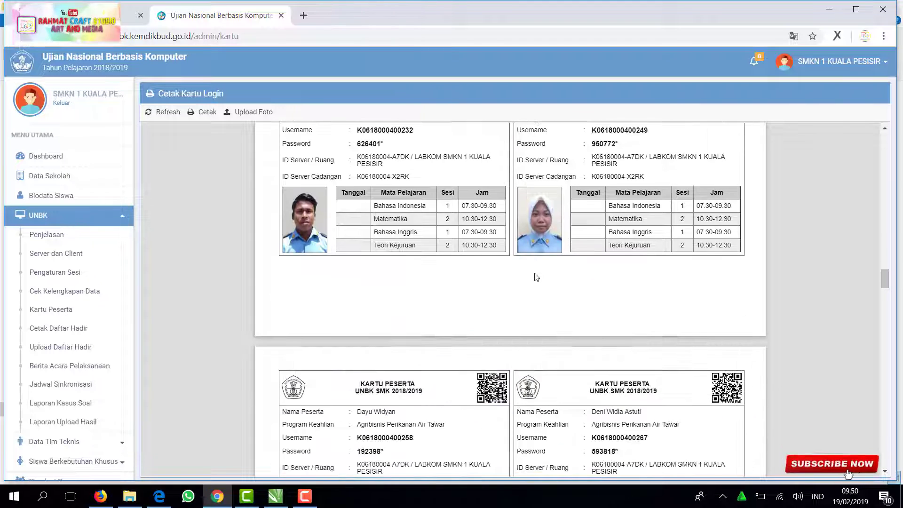
pyautogui.scroll(-8, 536, 276)
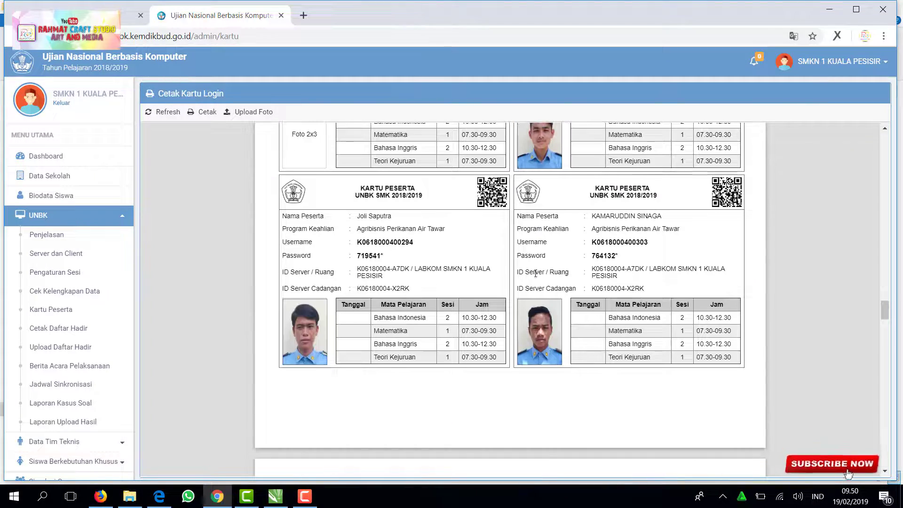
pyautogui.scroll(1, 536, 273)
pyautogui.scroll(1, 535, 273)
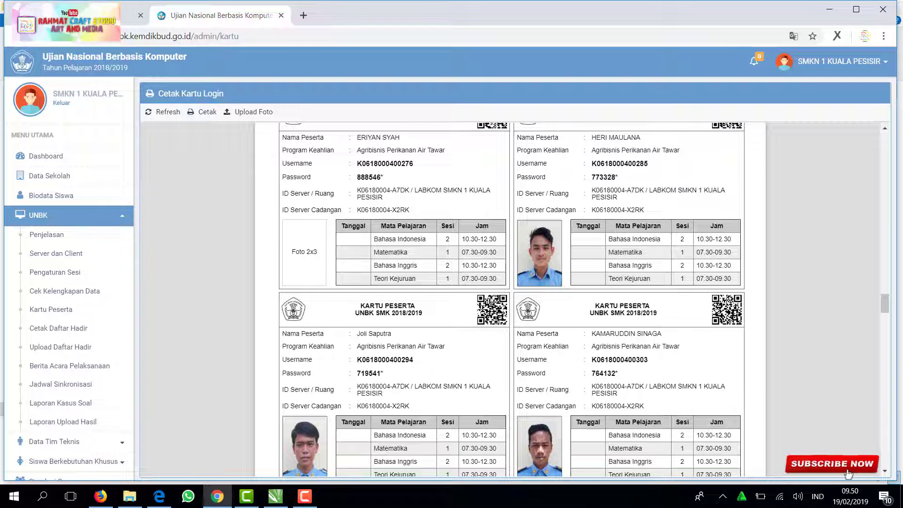
pyautogui.scroll(-5, 535, 274)
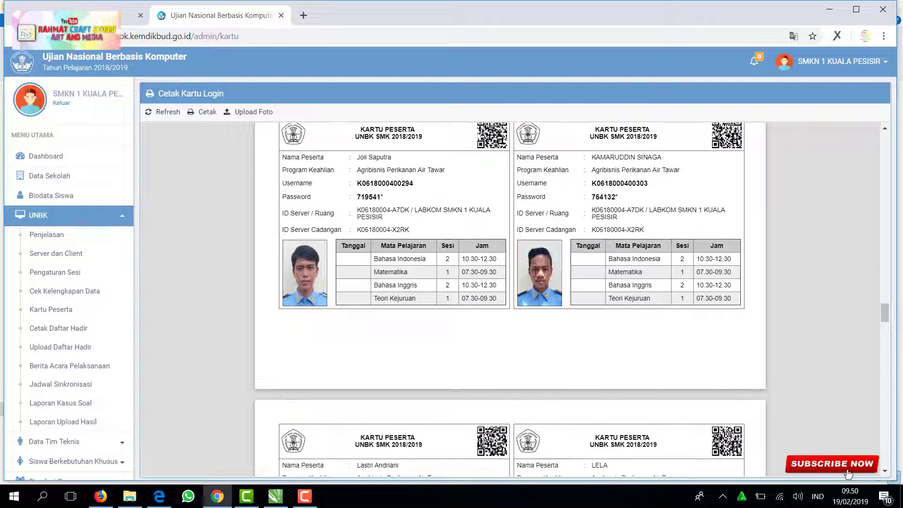
pyautogui.scroll(-7, 536, 276)
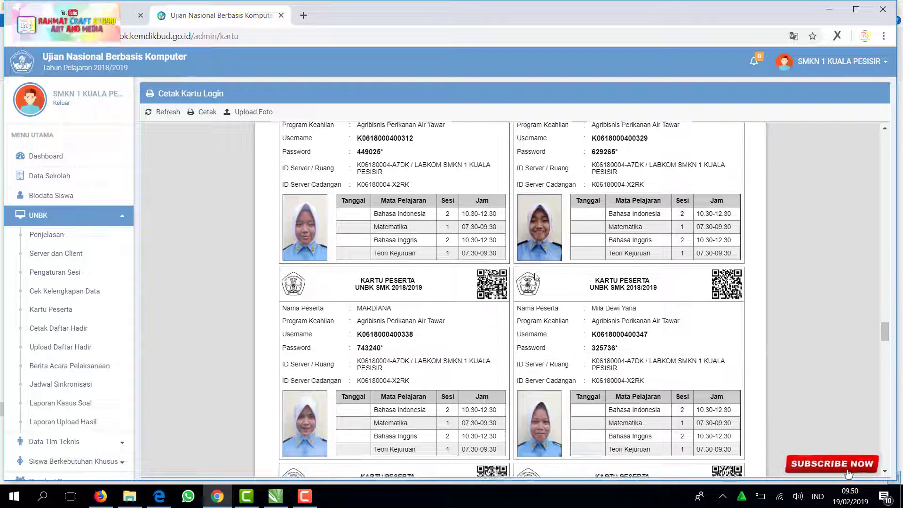
pyautogui.scroll(-12, 535, 276)
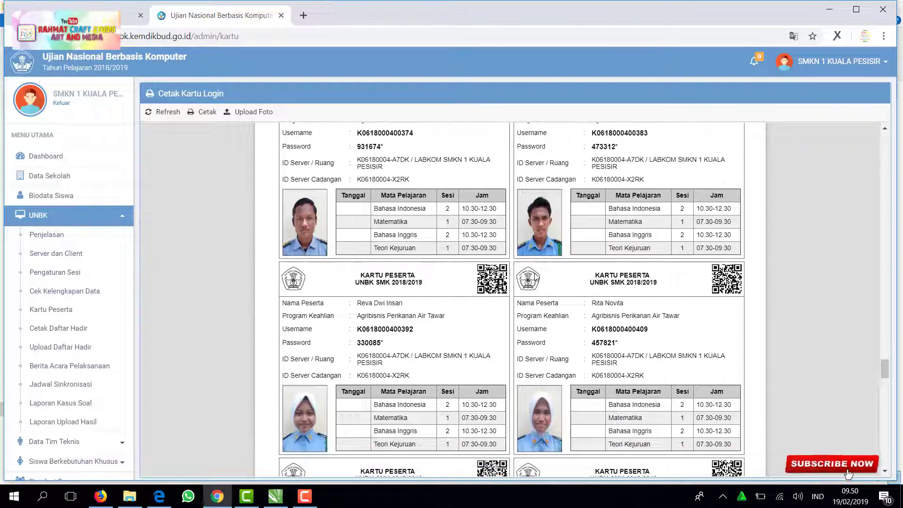
pyautogui.scroll(-10, 535, 272)
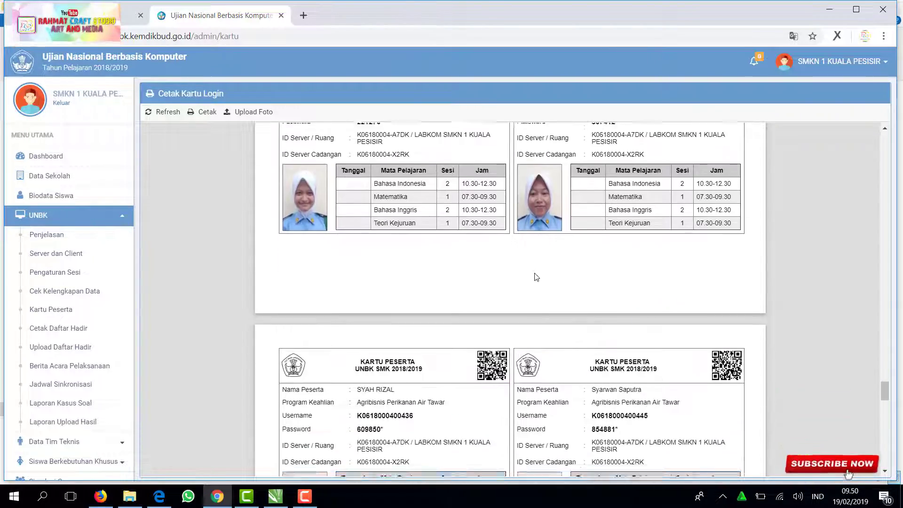
pyautogui.scroll(-3, 534, 273)
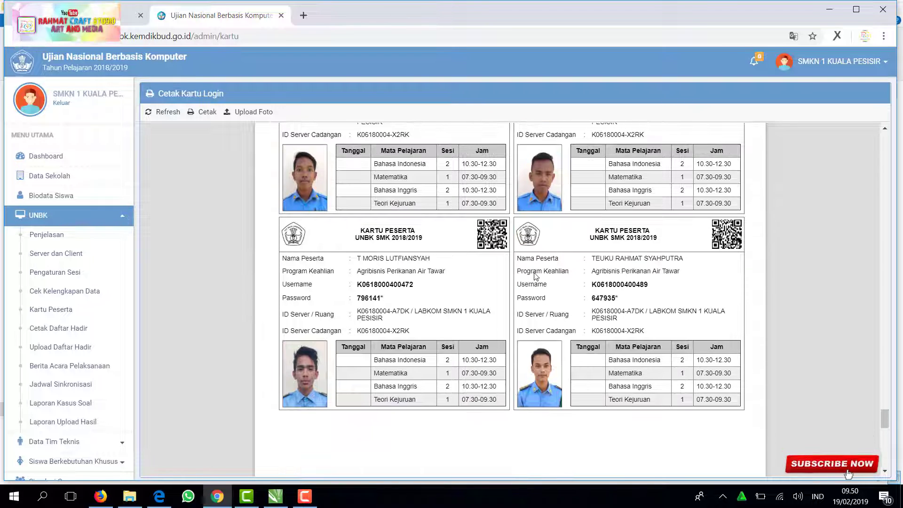
pyautogui.scroll(2, 535, 276)
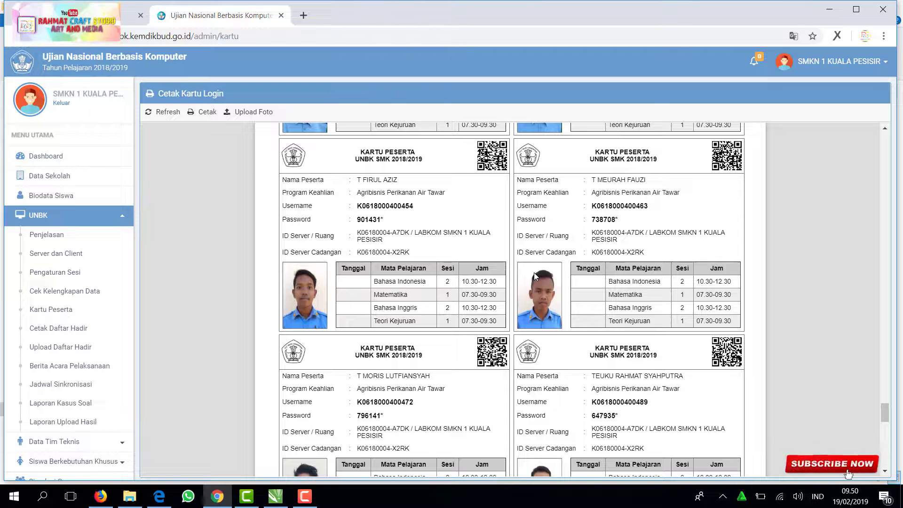
pyautogui.scroll(-1, 534, 273)
pyautogui.scroll(-6, 536, 276)
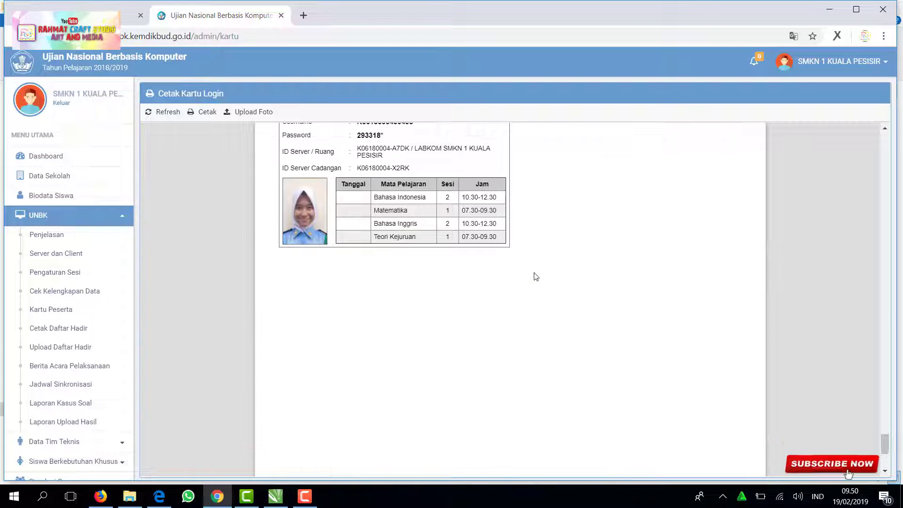
pyautogui.scroll(4, 539, 277)
pyautogui.scroll(5, 538, 277)
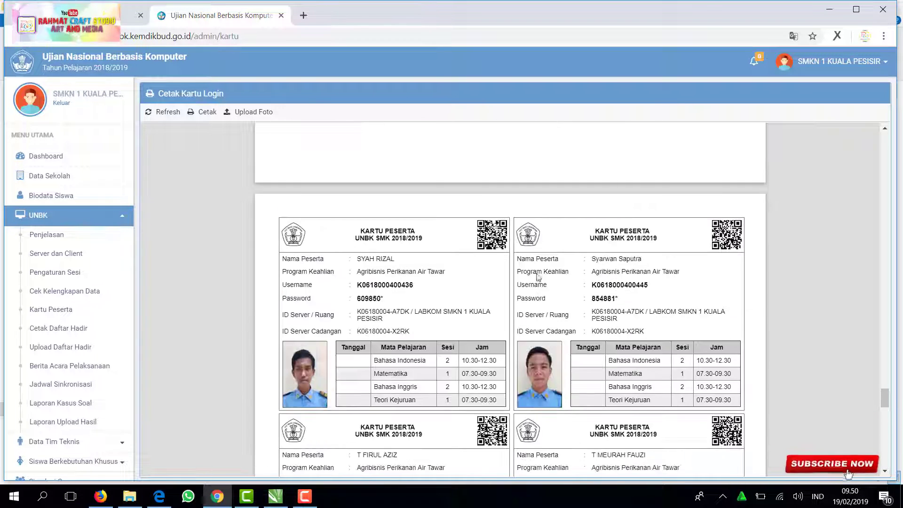
pyautogui.moveTo(310, 504)
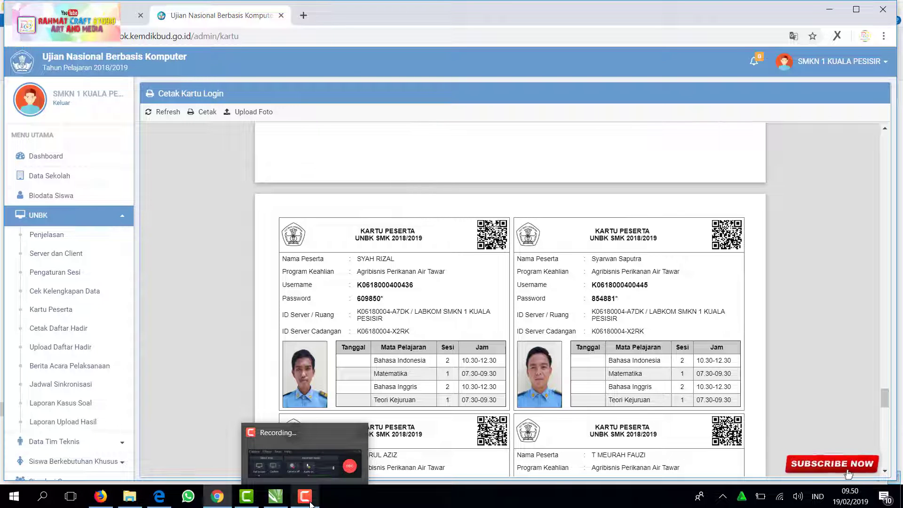
pyautogui.click(332, 459)
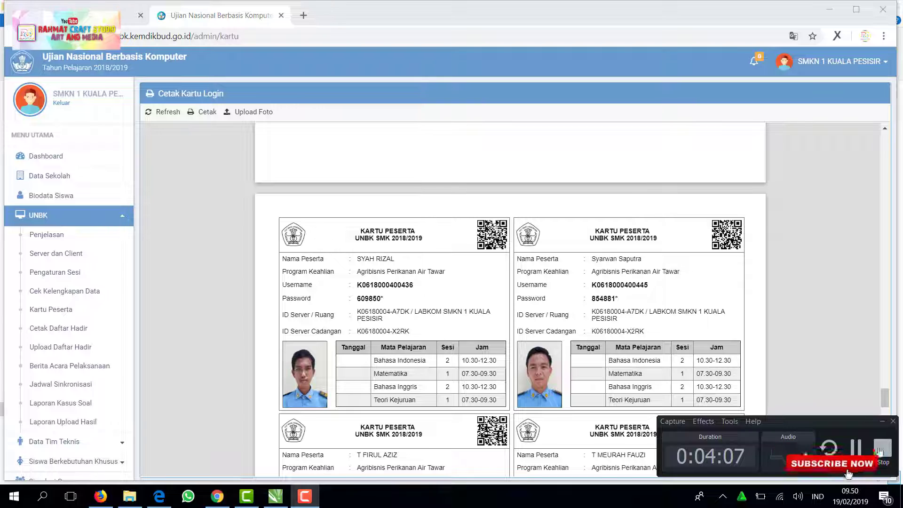